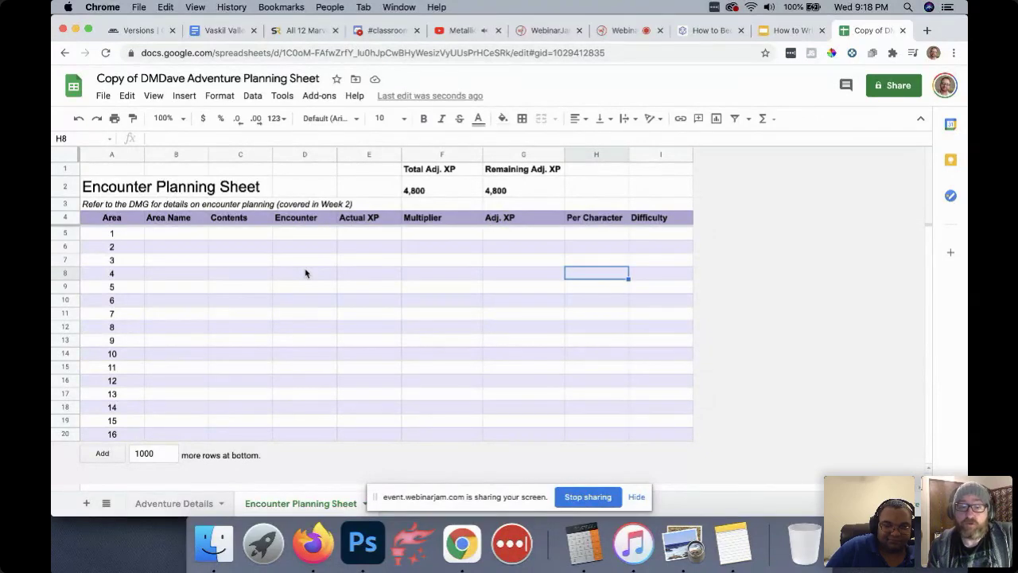
Review the total and remaining adjusted XP cells and the rows of the numbered areas in the encounter table.
left_click(448, 189)
left_click(520, 191)
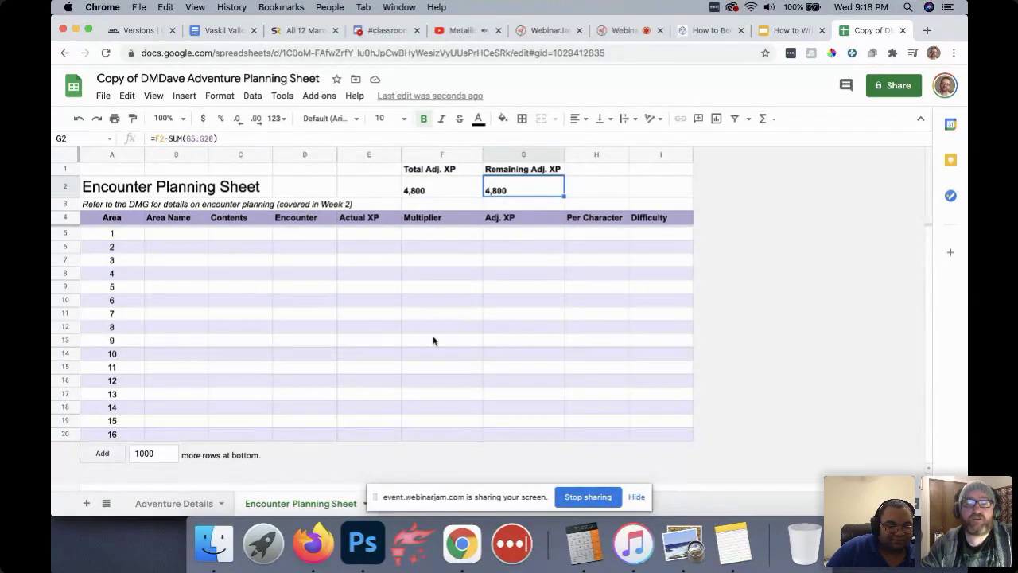
left_click(63, 233)
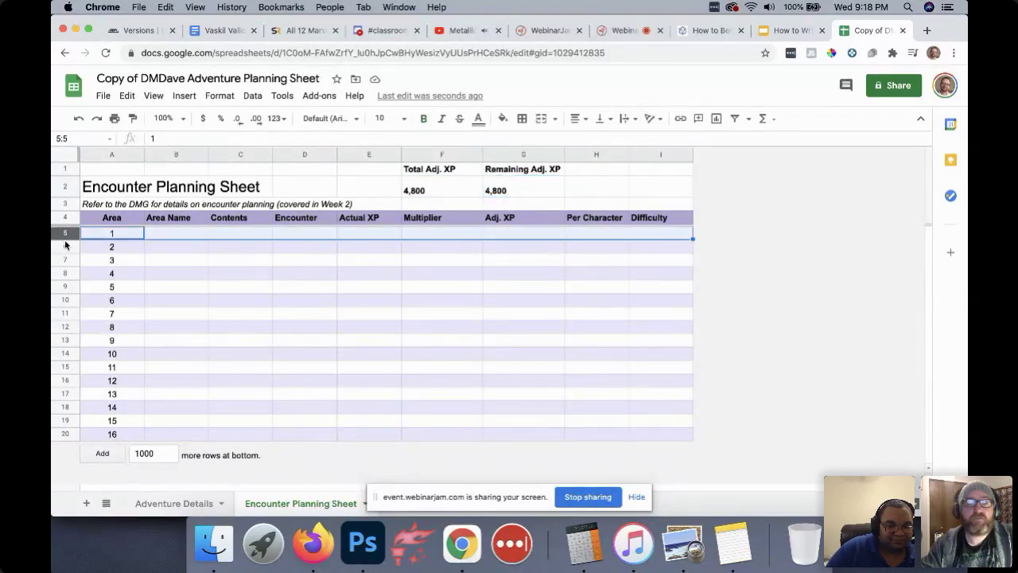
left_click(64, 246)
left_click(64, 260)
left_click(64, 274)
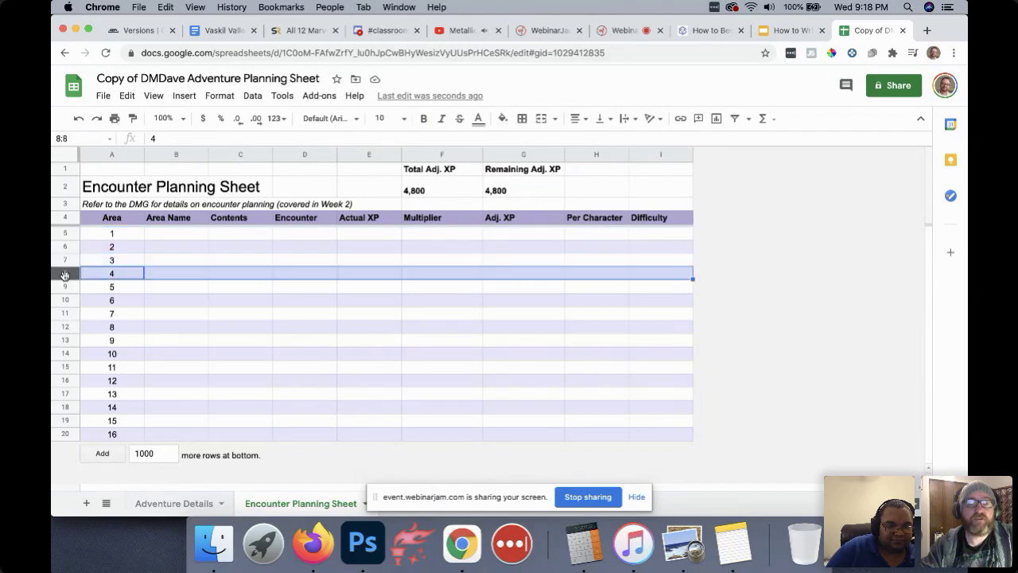
left_click(65, 299)
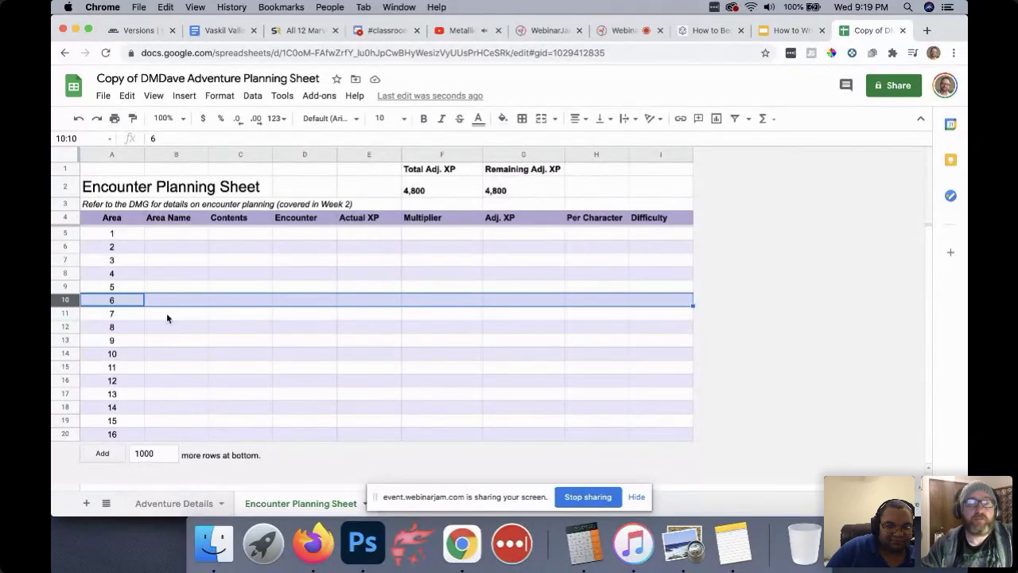
Enter "6 goblins" as area 1's encounter, with an actual XP of 600 and a multiplier of 2.
left_click(306, 235)
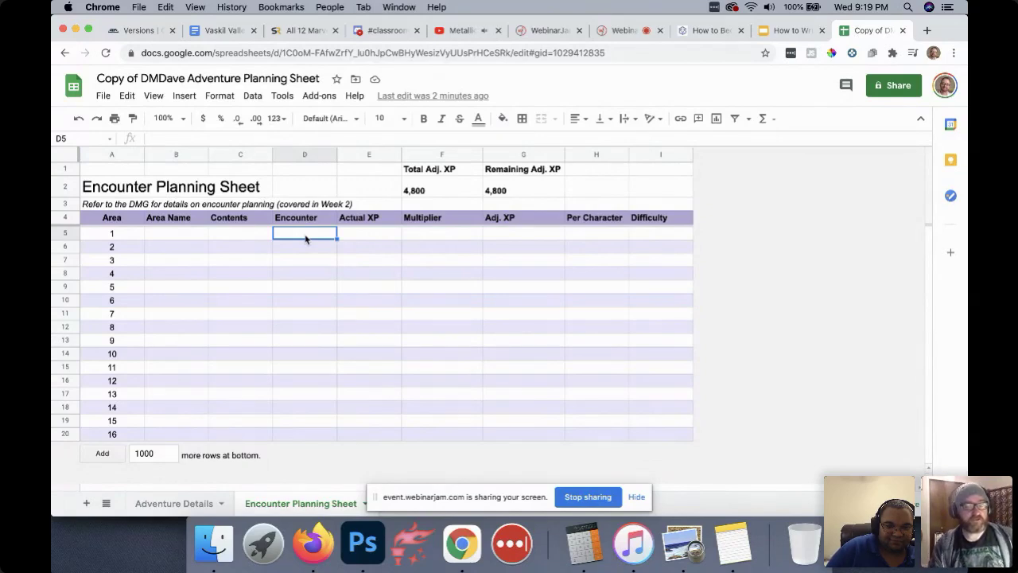
type("6 f")
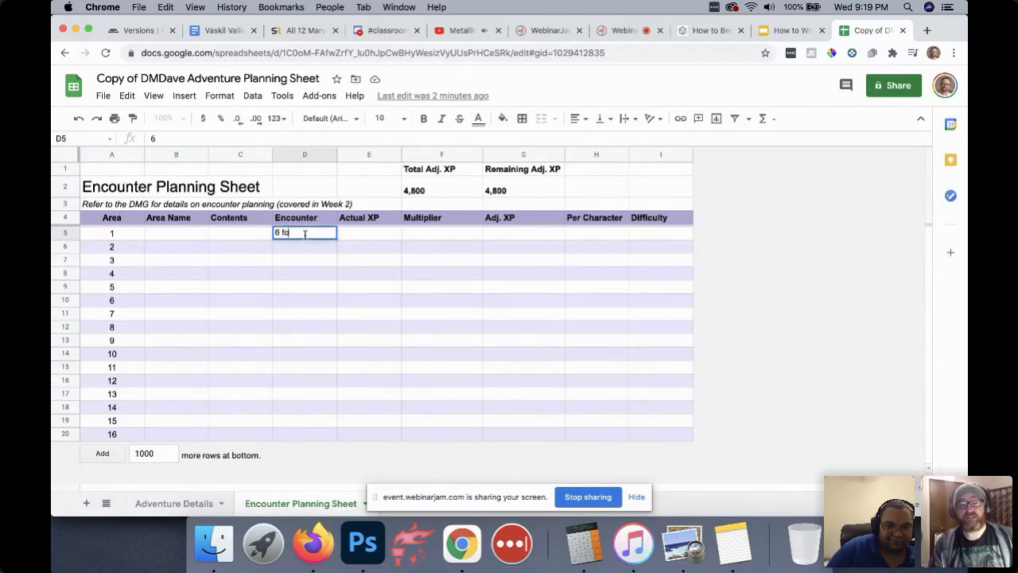
key("BackSpace")
type("goblins")
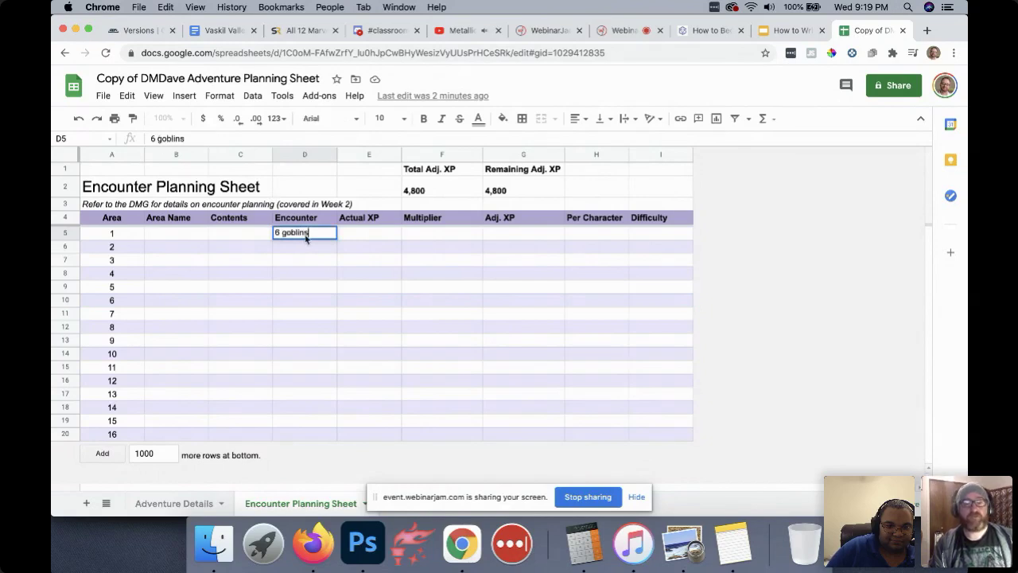
key("Tab")
type("600")
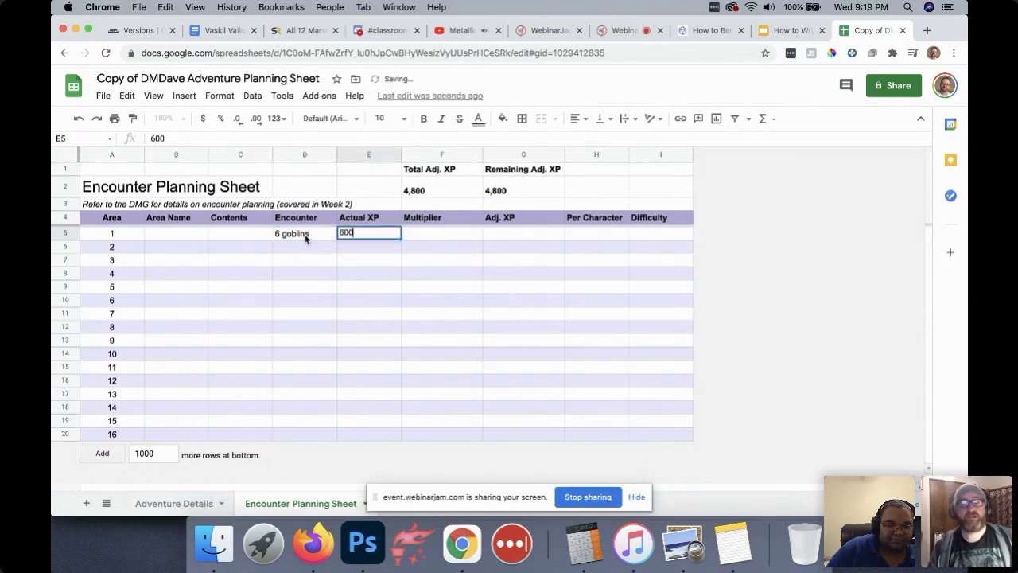
key("Tab")
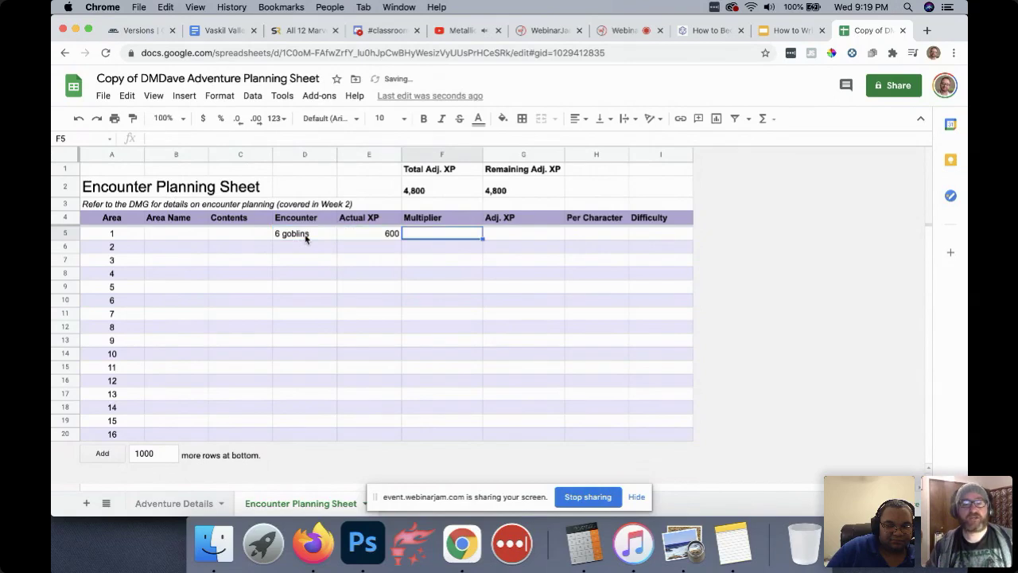
type("2")
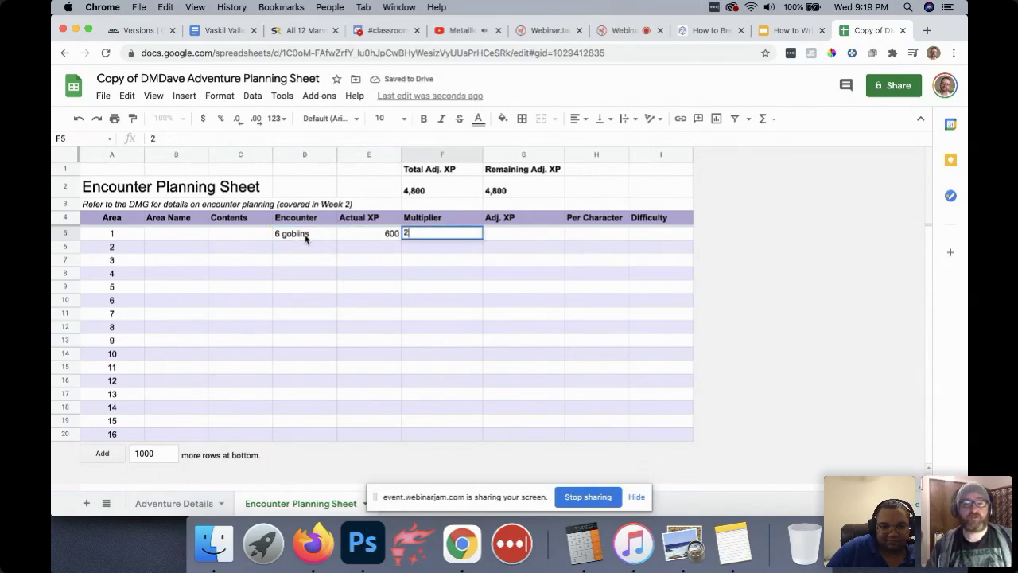
key("Tab")
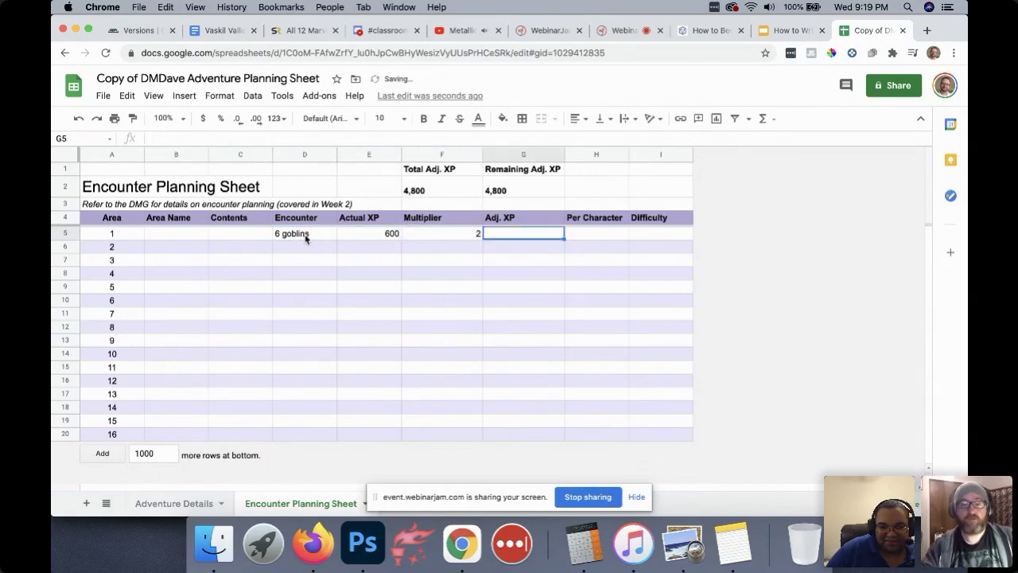
Correct area 1's actual XP to 300 and enter 600 as its adjusted XP.
left_click(368, 233)
type("300")
key("Return")
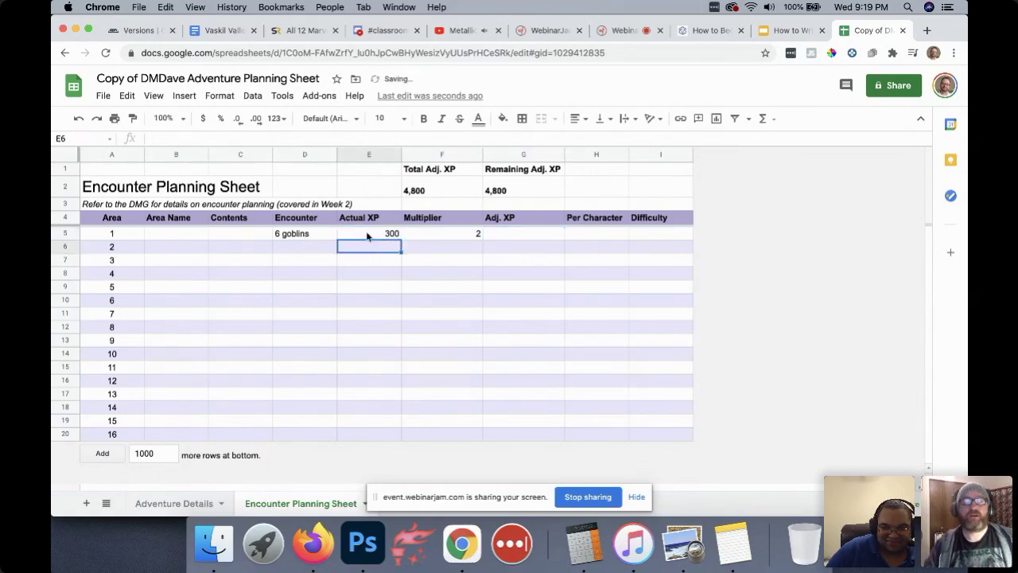
key("Up")
key("Right")
key("Right")
type("600")
key("Return")
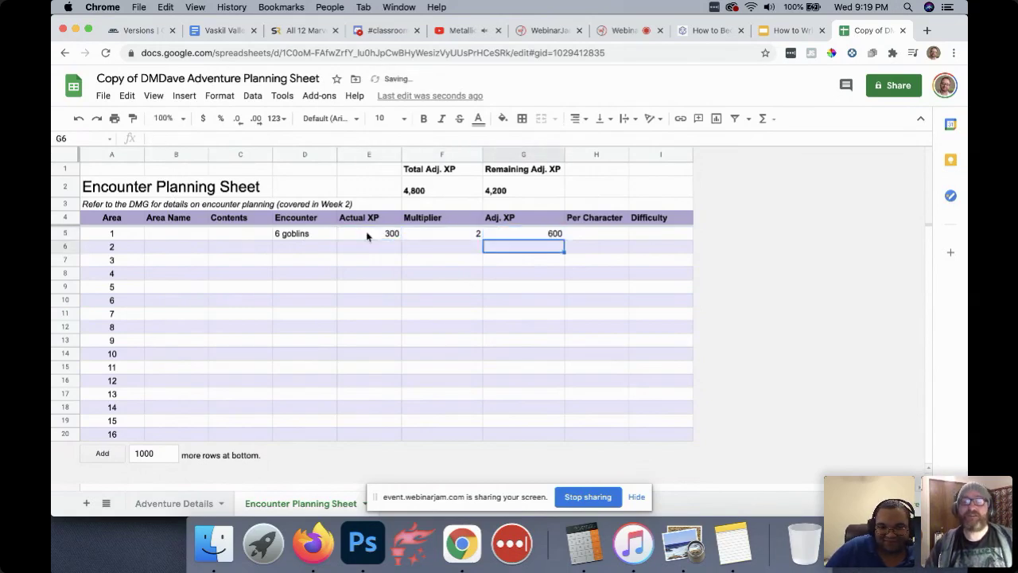
Set area 1's per-character XP to 150 and its difficulty to Medium, and check the remaining adjusted XP.
key("Up")
key("Right")
type("150")
key("Return")
key("Up")
key("Right")
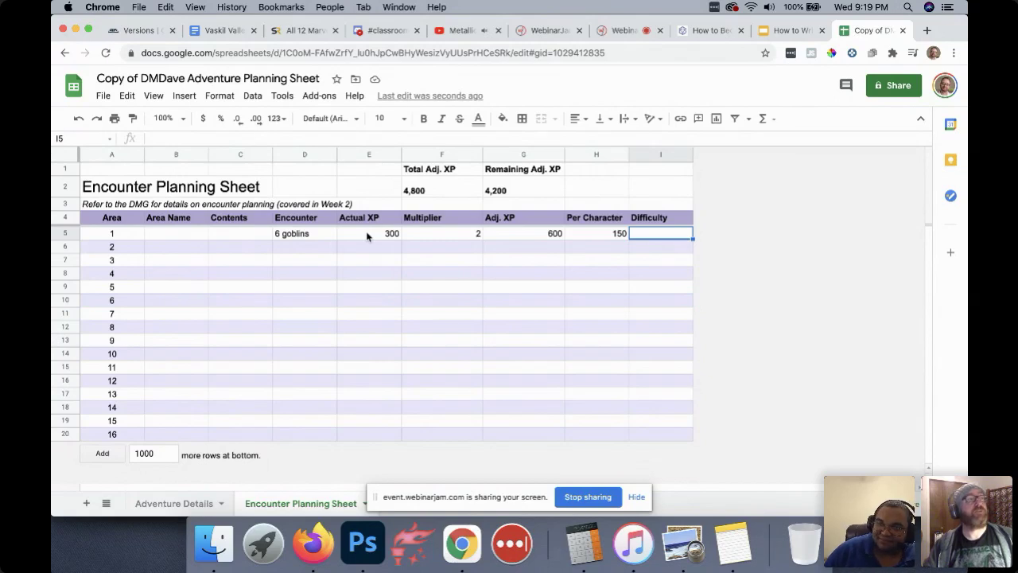
type("Medium")
key("Return")
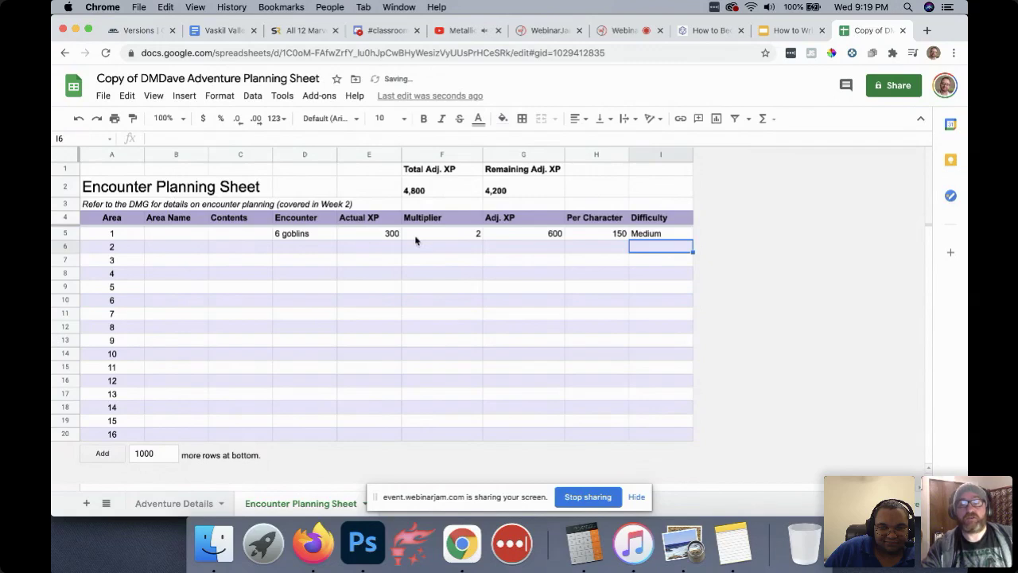
left_click(524, 189)
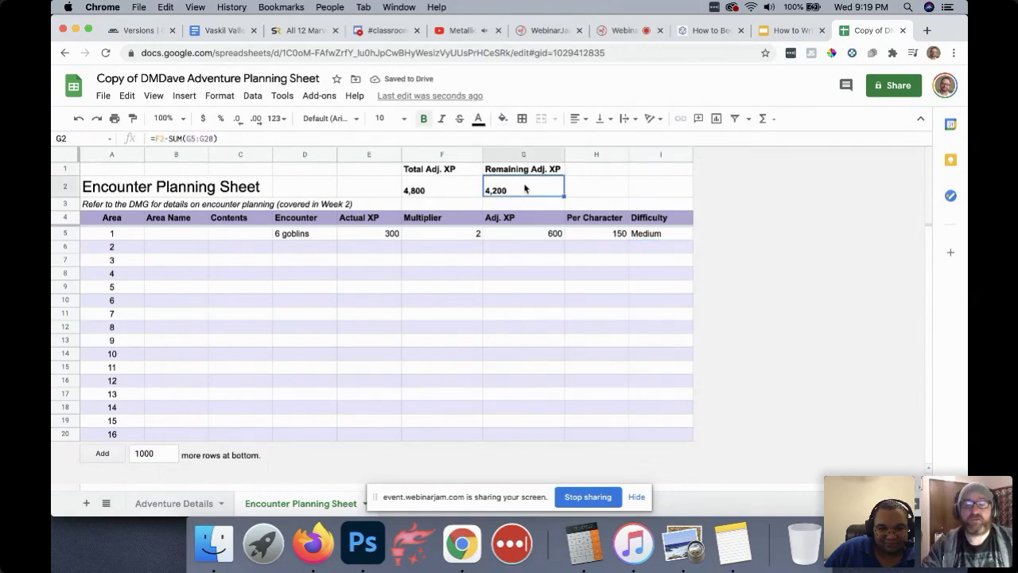
Enter "3 bugbears" as area 2's encounter, with an actual XP of 600 and a multiplier of 2.
left_click(302, 247)
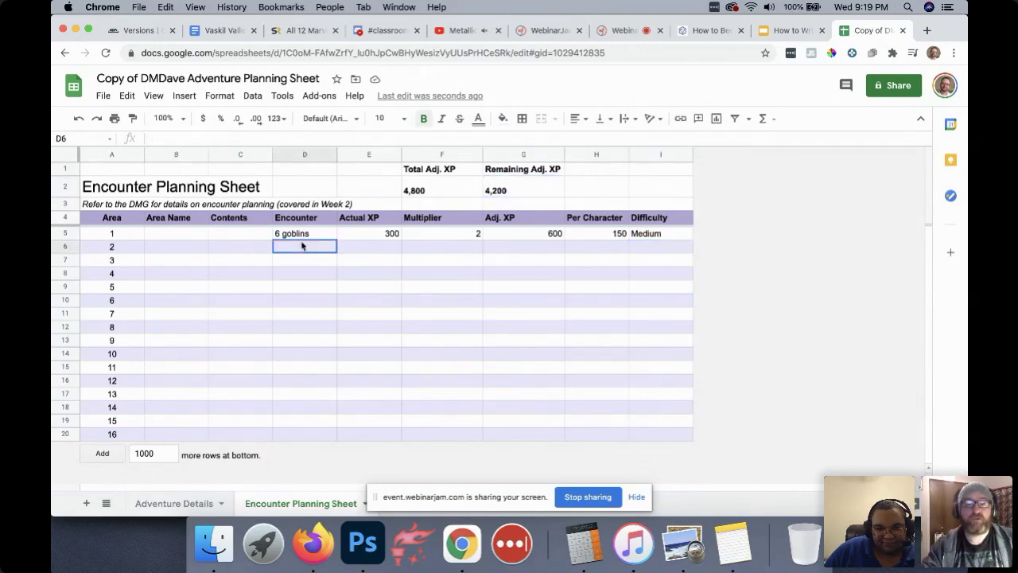
type("3 bugbears")
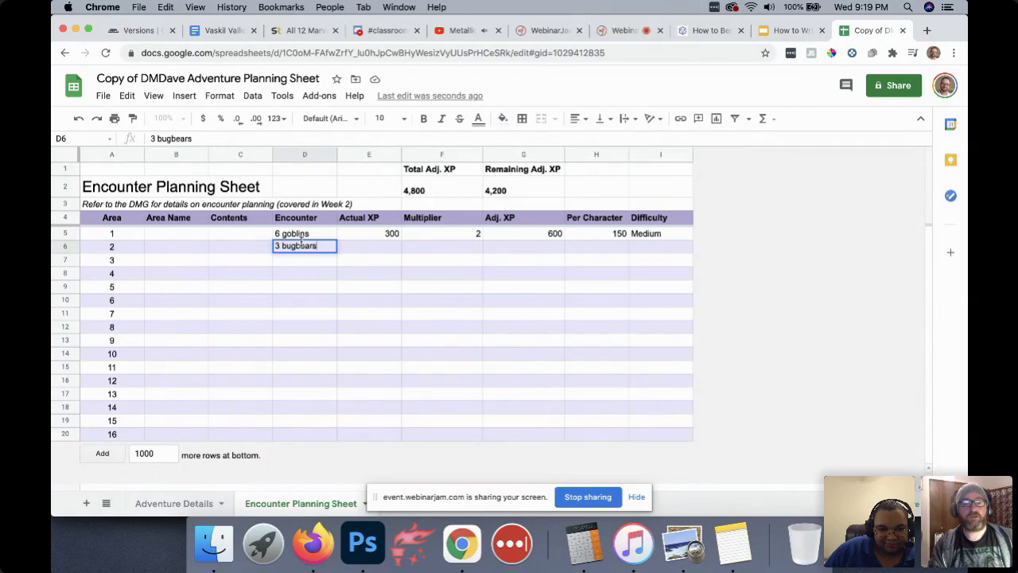
key("Tab")
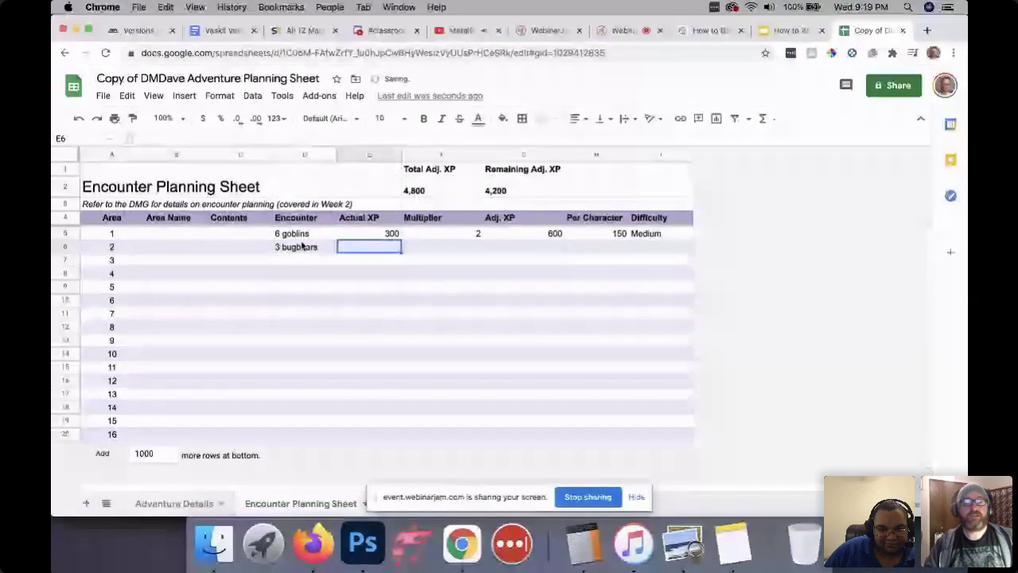
type("600")
key("Tab")
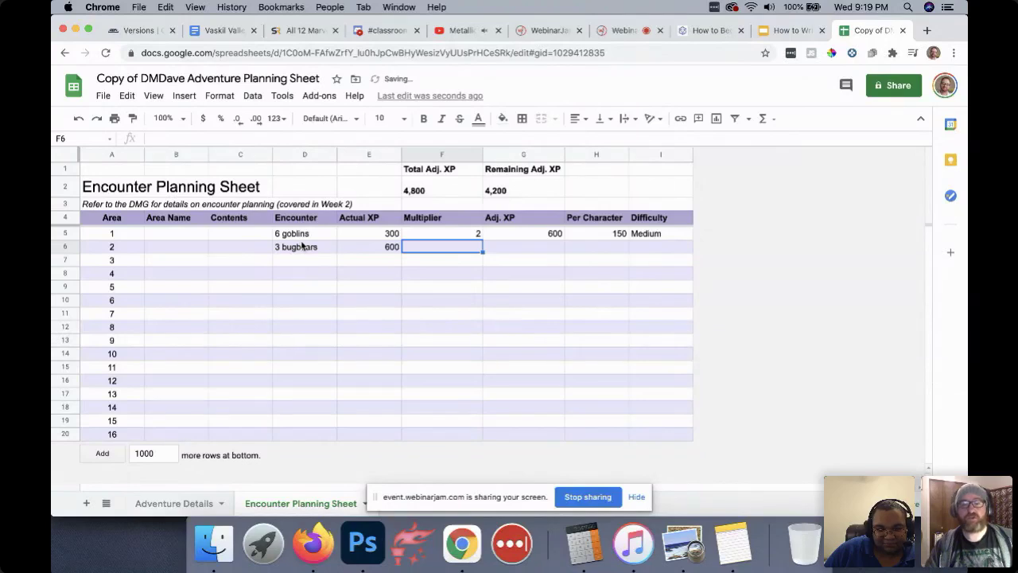
type("2")
key("Tab")
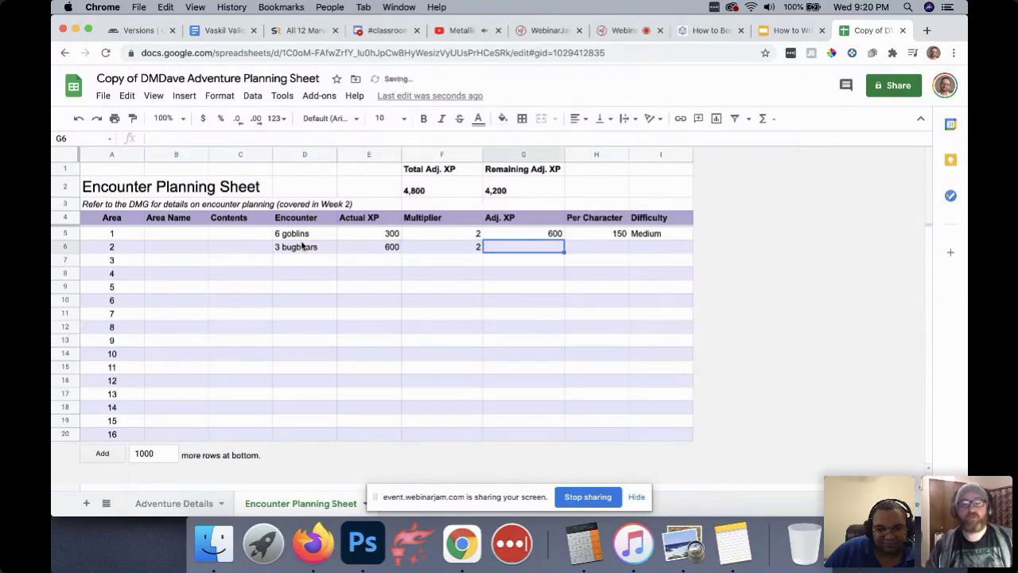
Complete area 2's row with an adjusted XP of 1200, a per-character XP of 300 and the difficulty Hard.
type("=E6*F6")
key("Tab")
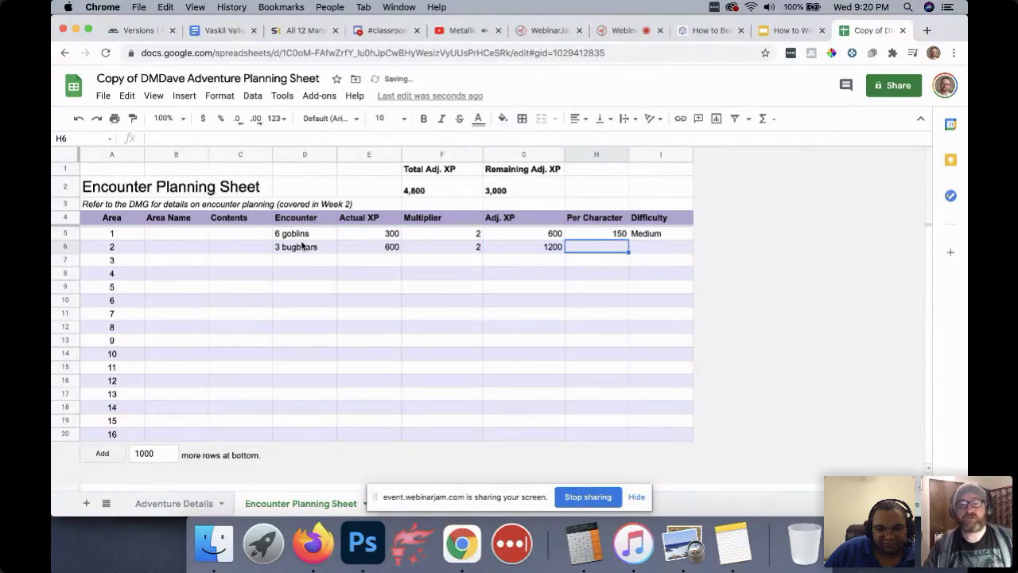
type("=G6/4")
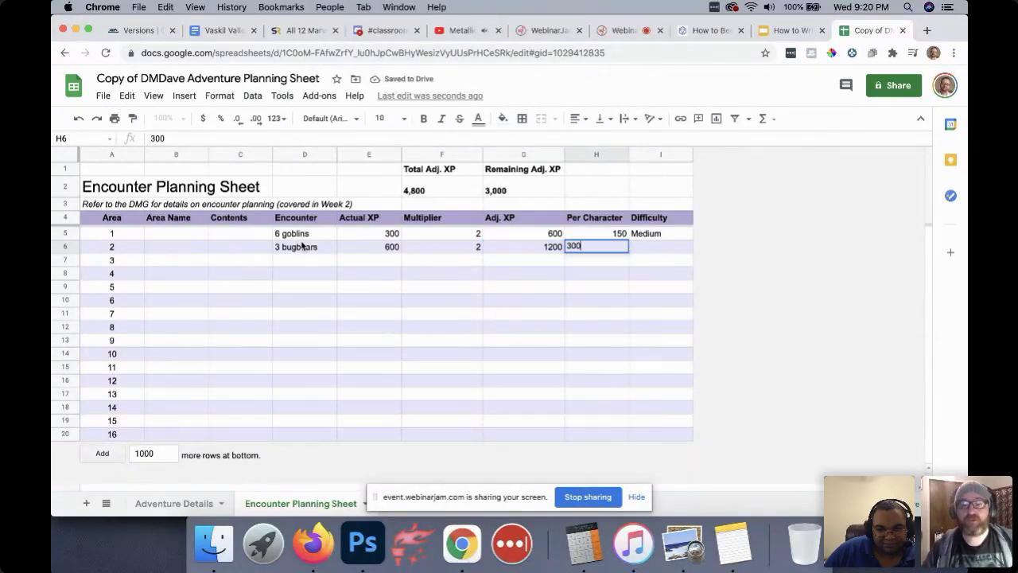
key("Tab")
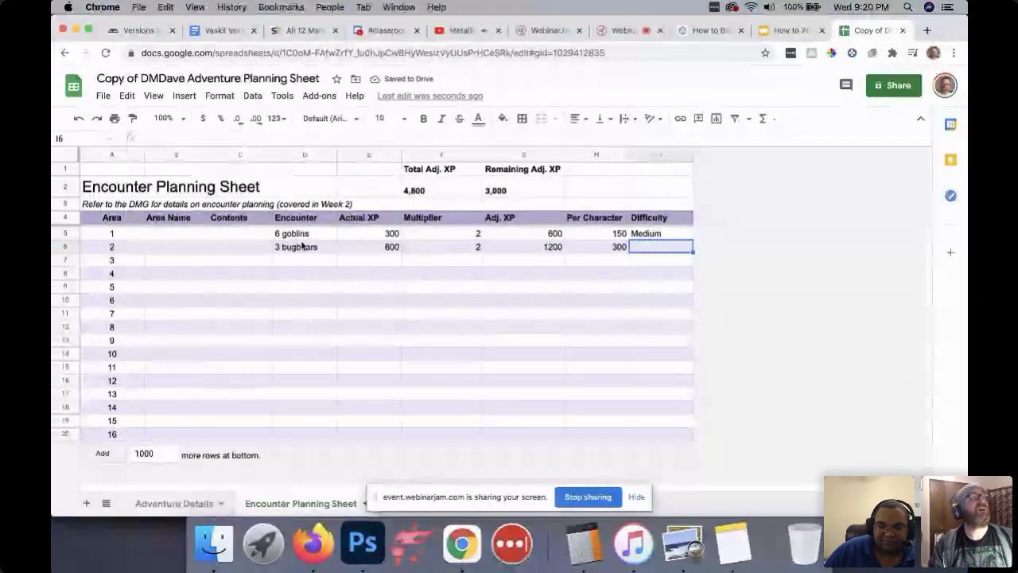
type("Hard")
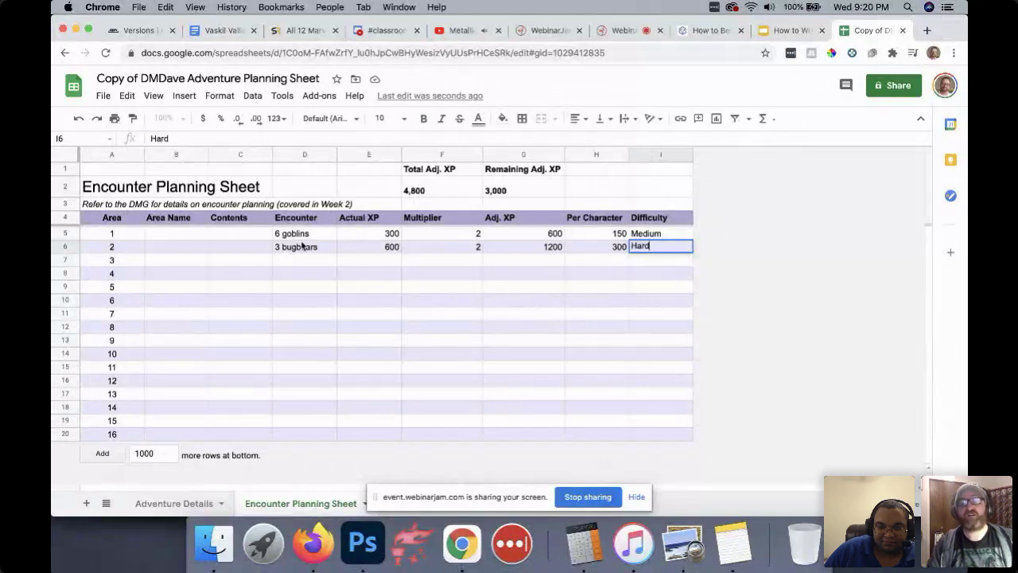
key("Return")
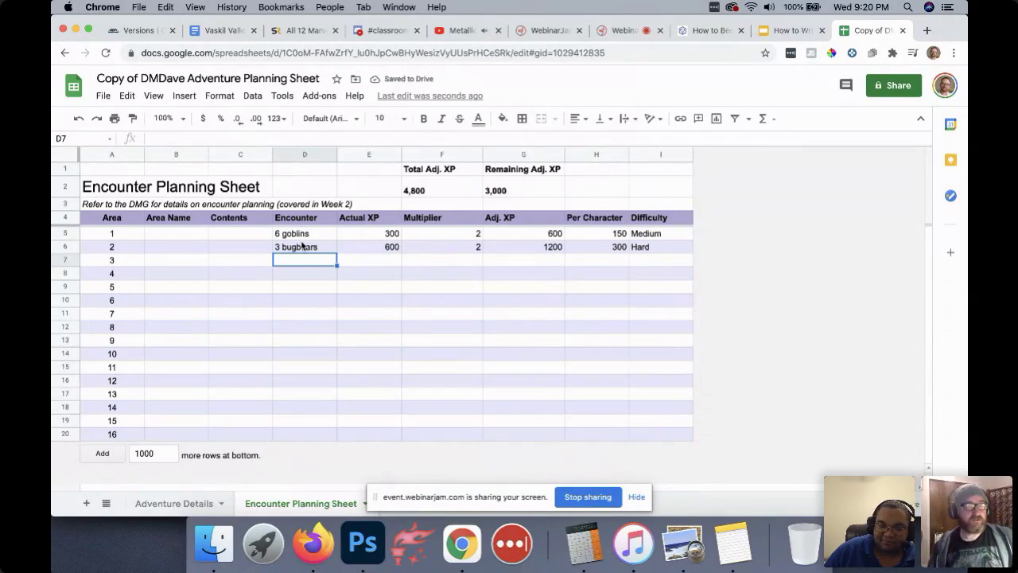
Enter "1 xorn" as area 3's encounter, with an actual XP of 1800 and a multiplier of 1.
type("1 xorn")
key("Tab")
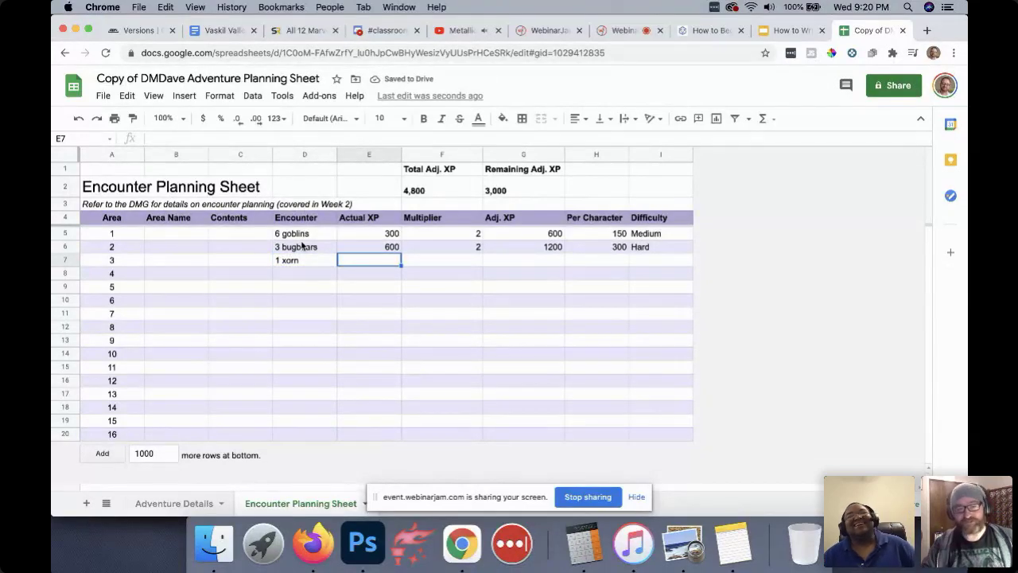
type("1800")
key("Tab")
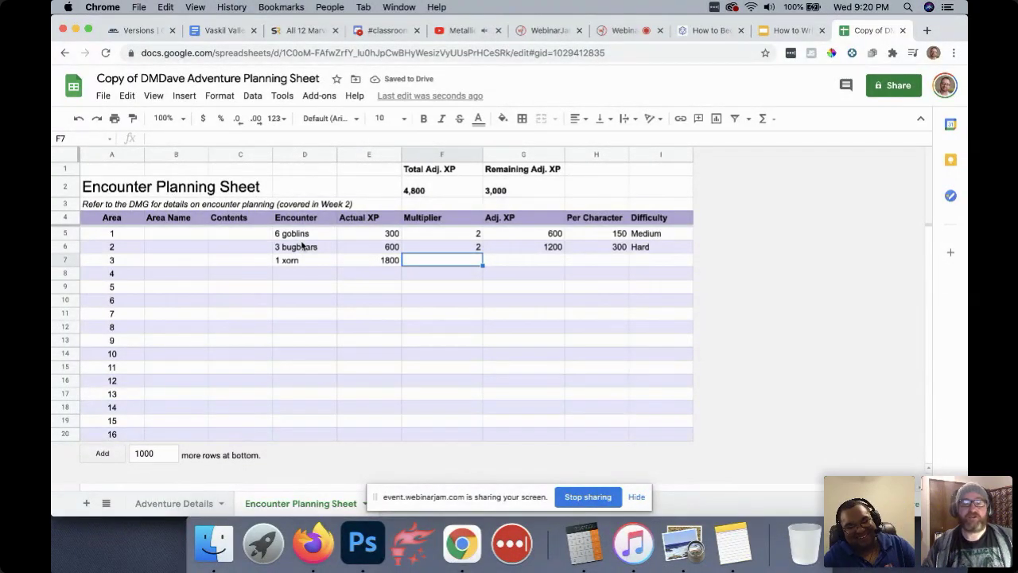
type("1")
key("Tab")
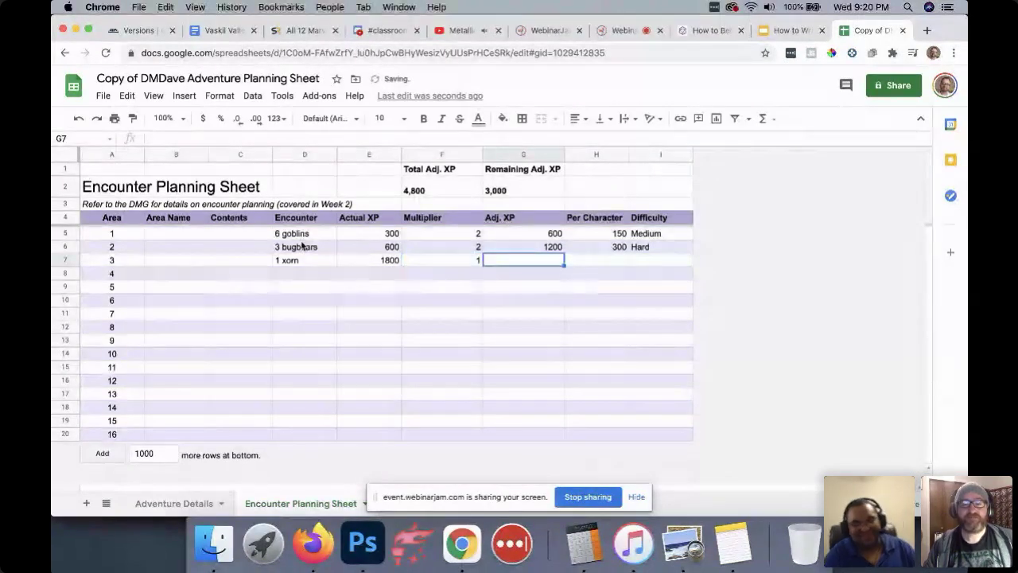
Enter 1800 as area 3's adjusted XP and 450 as its per-character XP.
key("Left")
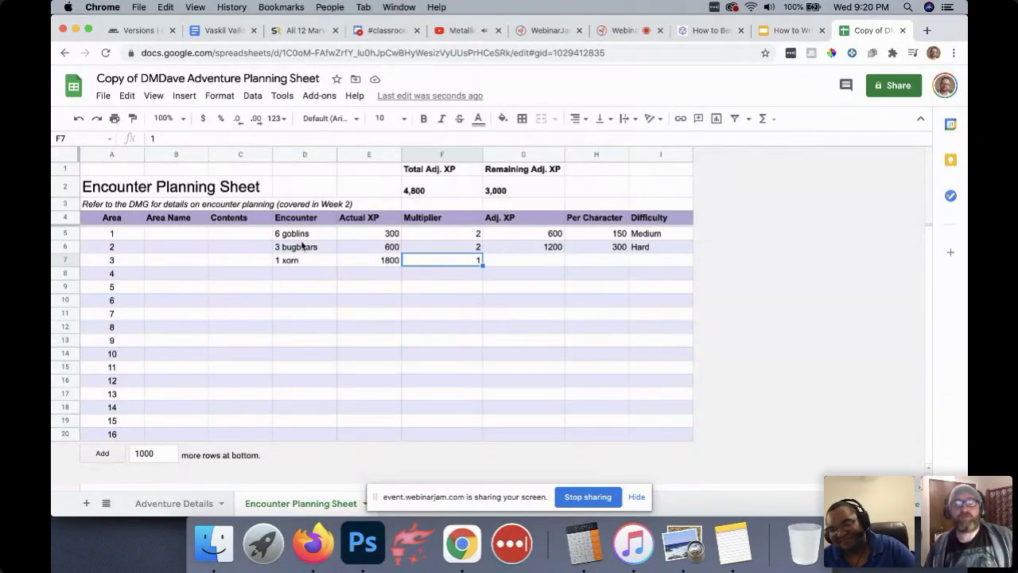
key("Right")
type("=E7*F7")
key("Tab")
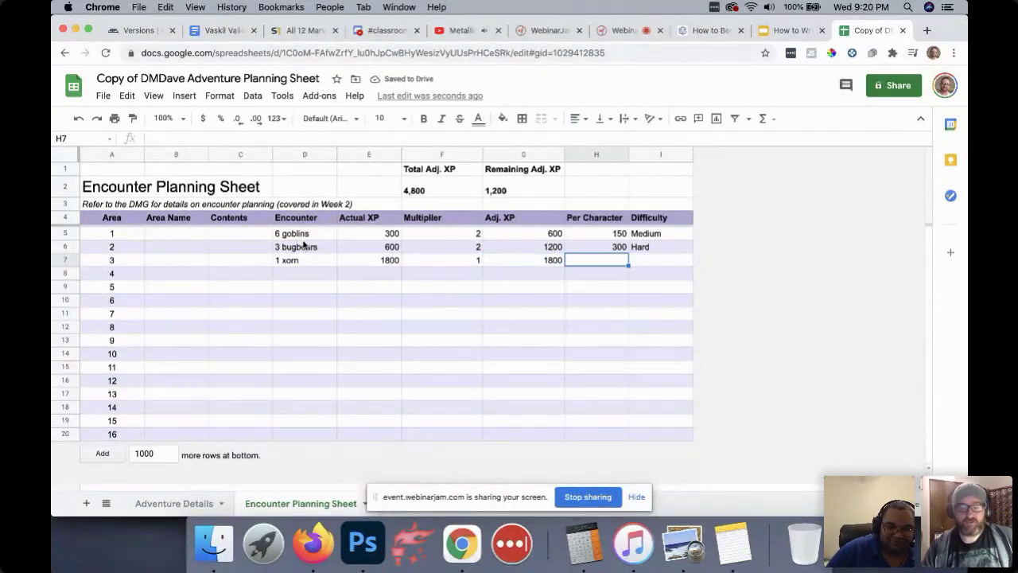
type("=")
left_click(526, 261)
type("/4")
key("Return")
left_click(525, 261)
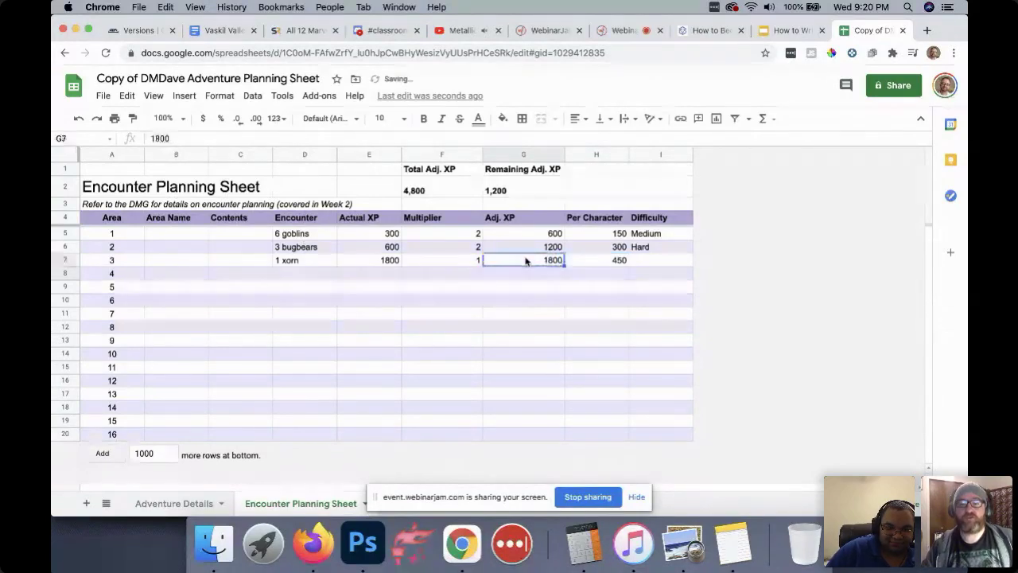
Set area 3's difficulty to Deadly and check the remaining adjusted XP.
key("Right")
key("Right")
type("Deadly")
key("Return")
key("Left")
key("Left")
key("Left")
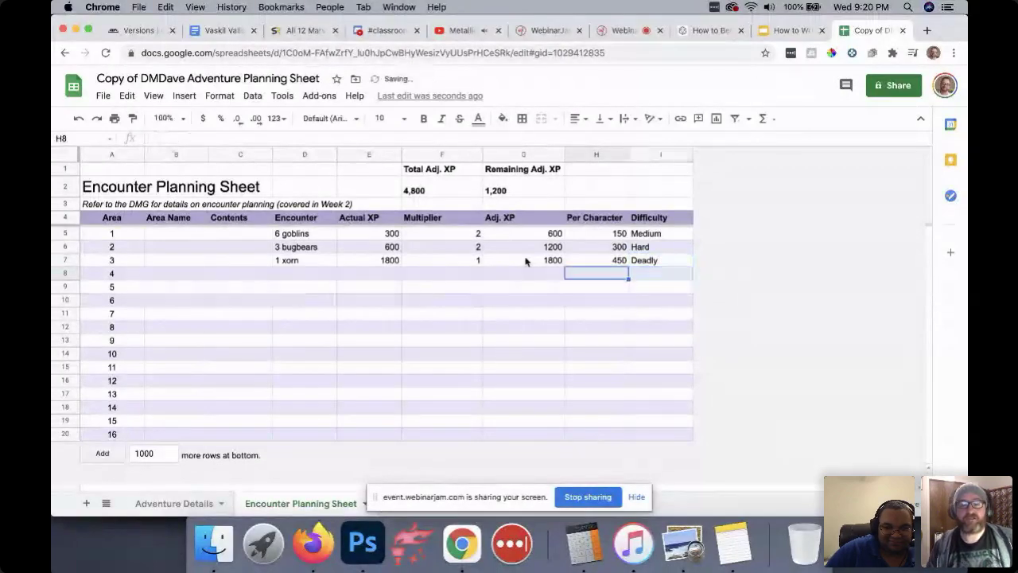
key("Left")
key("Left")
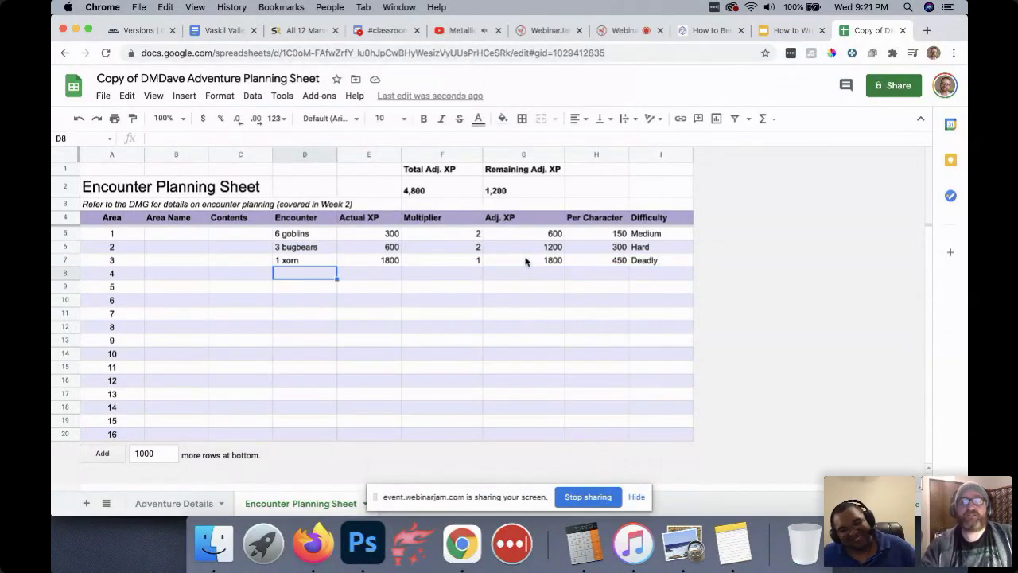
left_click(537, 192)
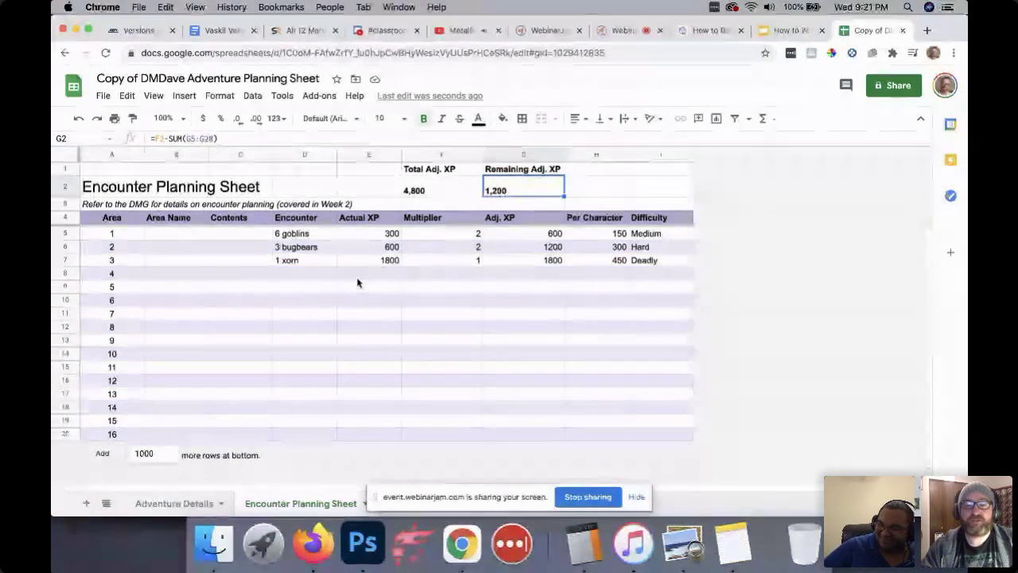
Enter "5 kobolds + 2 ogres" as area 4's encounter.
left_click(315, 272)
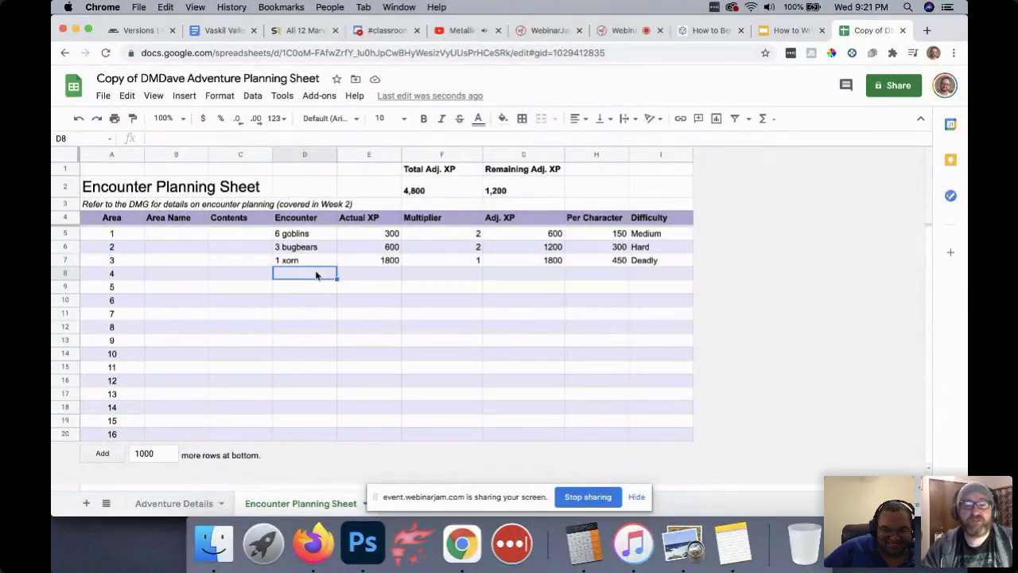
type("2")
key("BackSpace")
type("5 kobolds + 1 ogr")
key("BackSpace")
key("BackSpace")
key("BackSpace")
key("BackSpace")
type("2")
key("BackSpace")
key("BackSpace")
type("2 ogres")
key("Return")
key("Up")
key("Right")
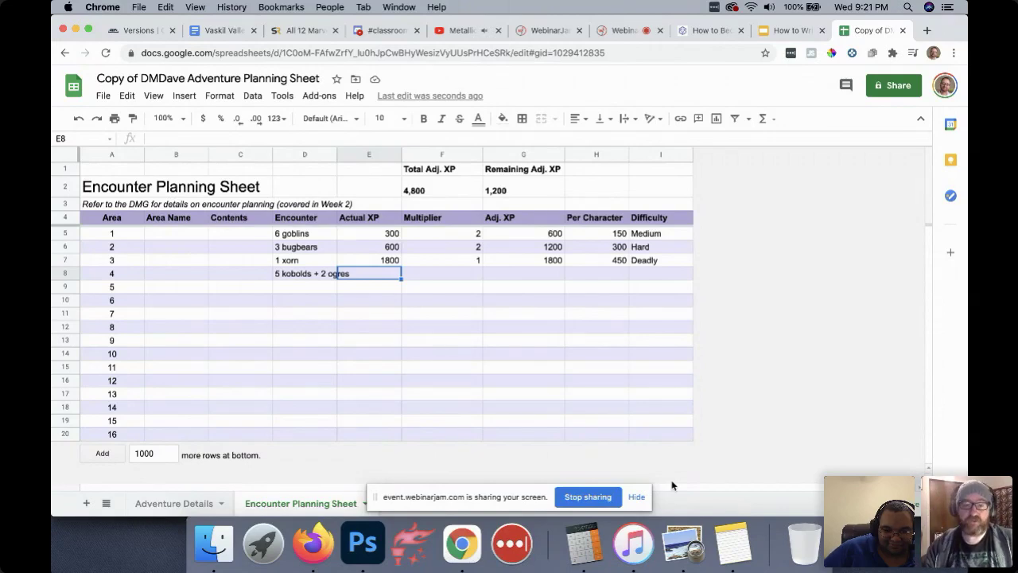
Enter 1025 as area 4's actual XP and 2.5 as its multiplier.
type("1025")
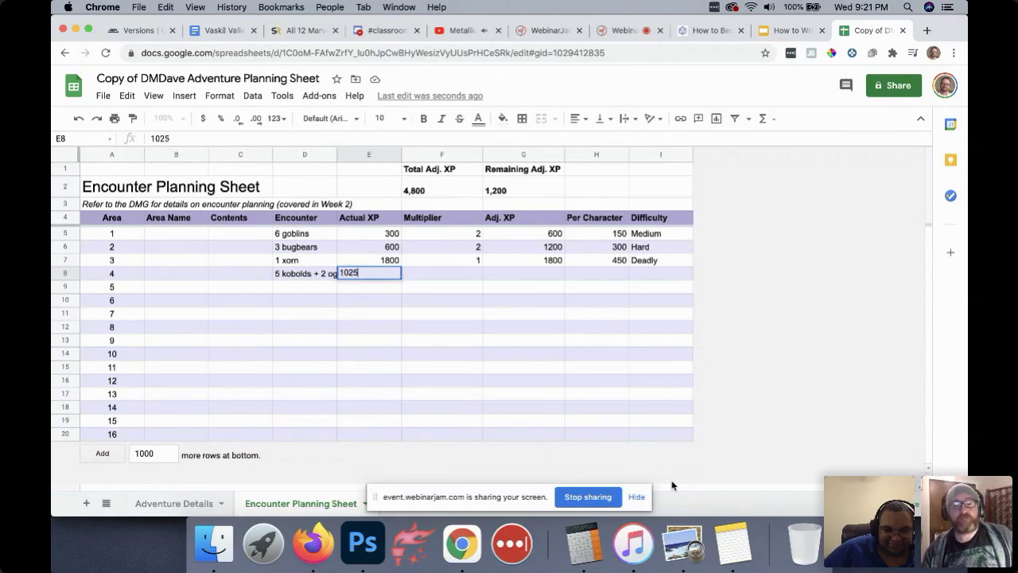
key("Tab")
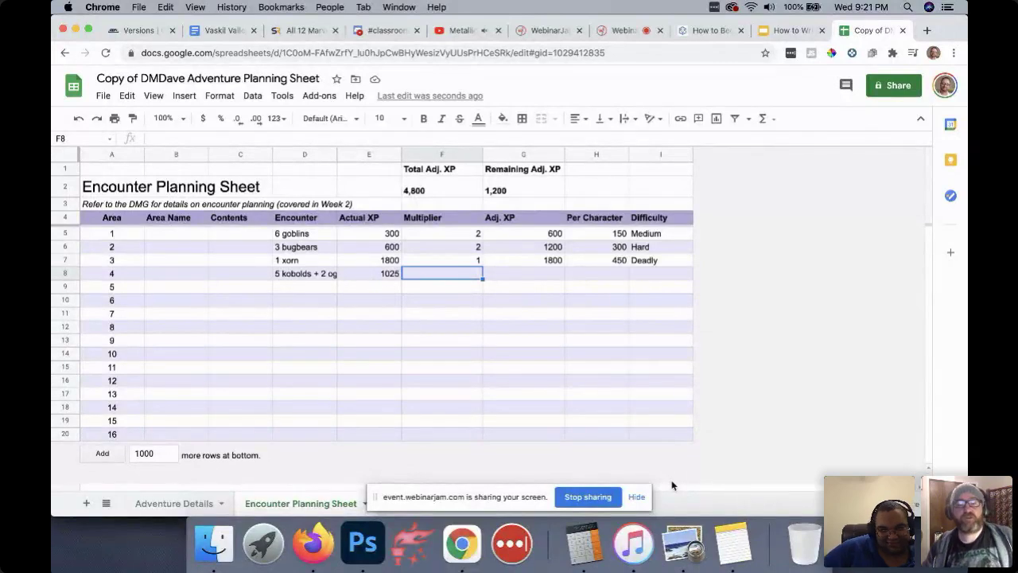
type("2.5")
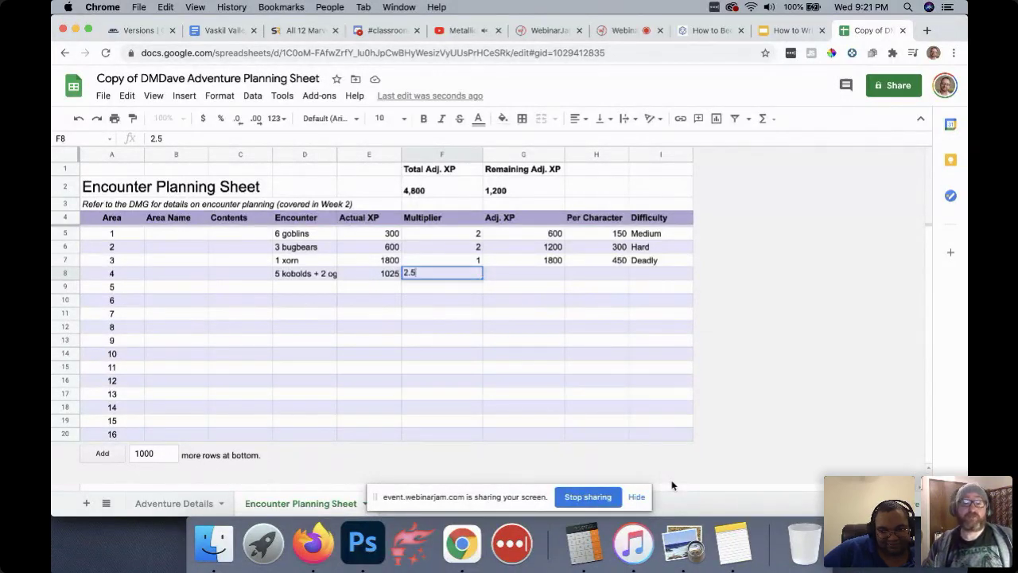
key("Left")
key("Right")
key("Right")
Calculate area 4's adjusted XP with a formula multiplying its actual XP by its multiplier, =E8*F8.
type("=")
left_click(384, 273)
type("*")
left_click(438, 275)
key("Return")
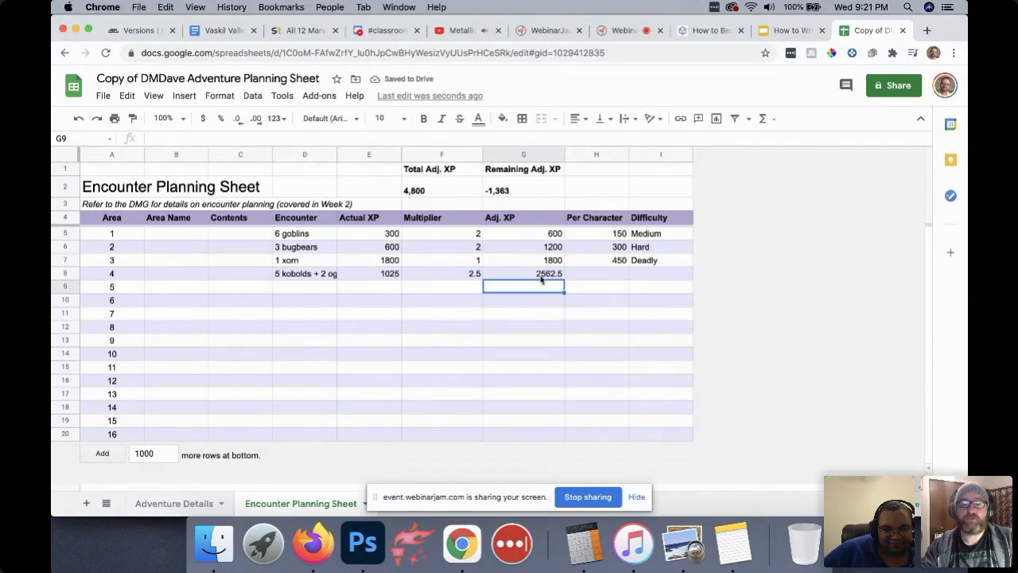
Calculate area 4's per-character XP by dividing its adjusted XP by four with the formula =G8/4.
left_click(519, 275)
left_click(595, 272)
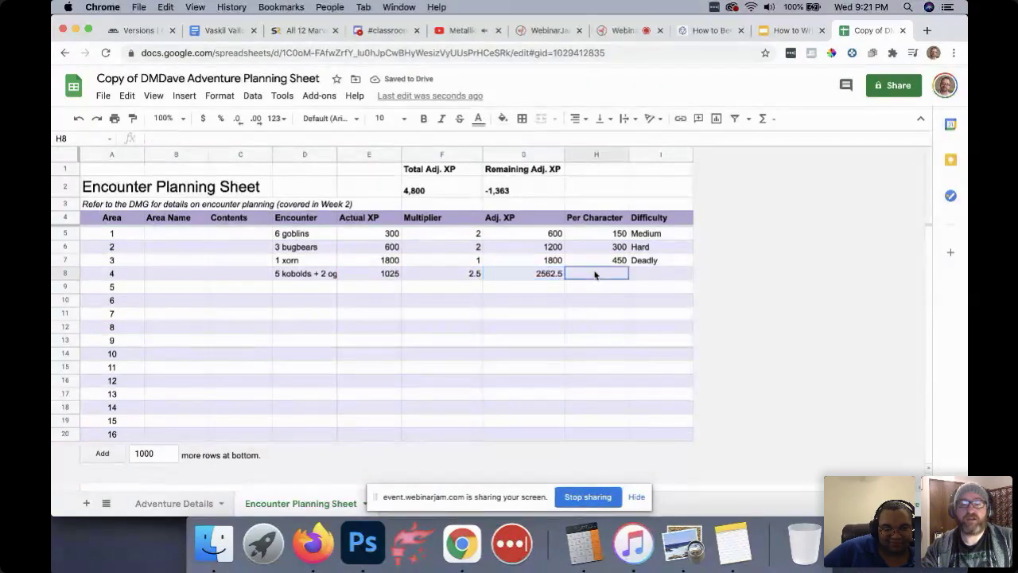
type("=")
left_click(534, 274)
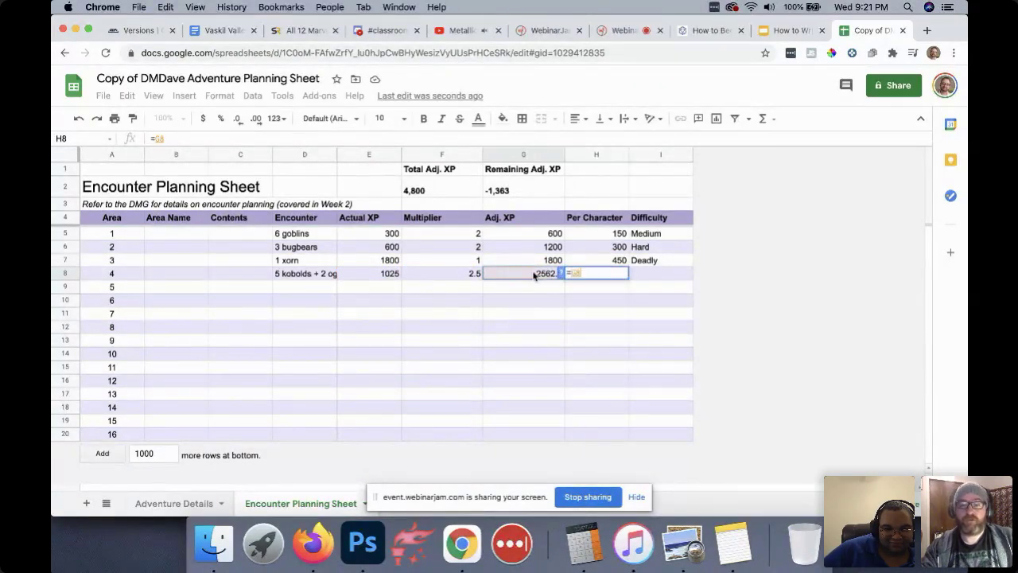
type("/4")
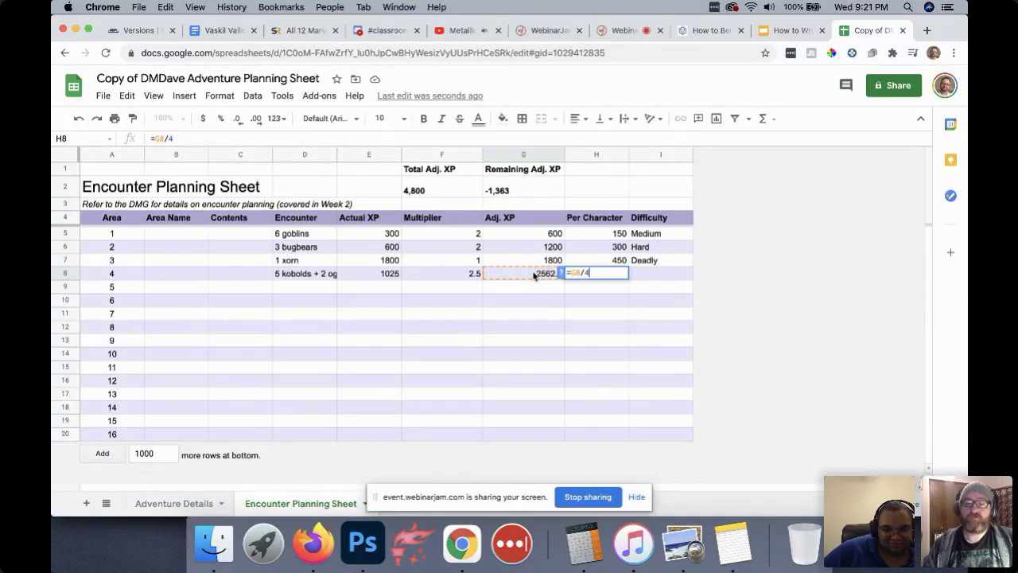
key("Return")
key("Up")
key("Right")
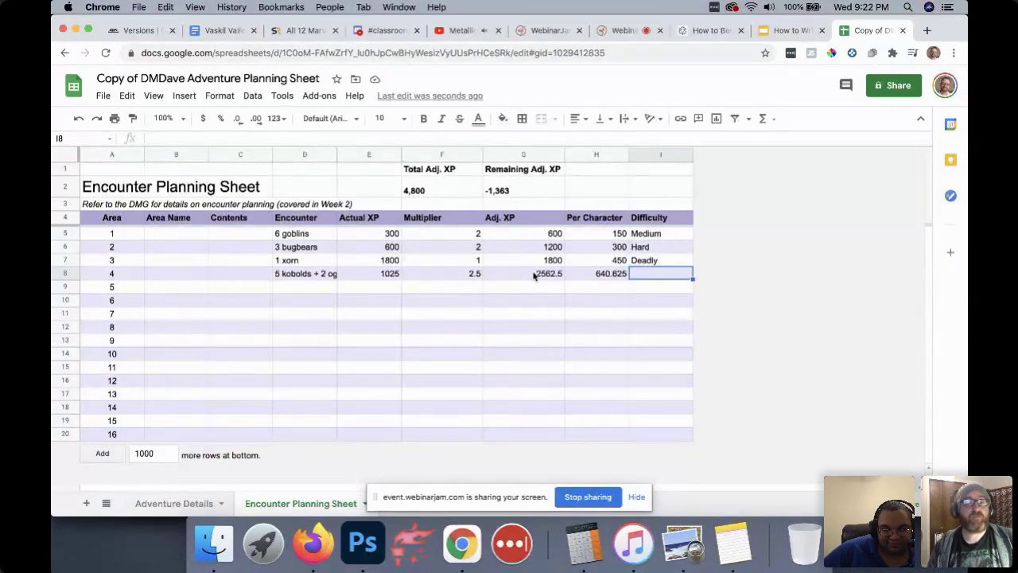
Replace area 4's encounter with "1 ogre + 3 goblins".
key("Left")
key("Left")
key("Left")
key("Left")
key("Left")
key("Left")
key("Left")
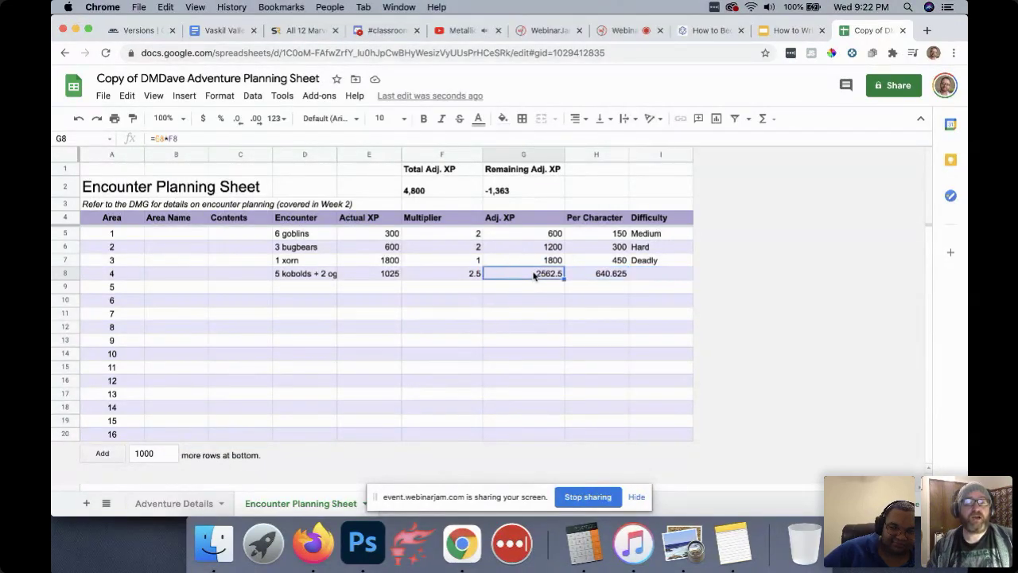
key("Right")
key("Right")
type("1 ogre + 3 goblins")
key("Tab")
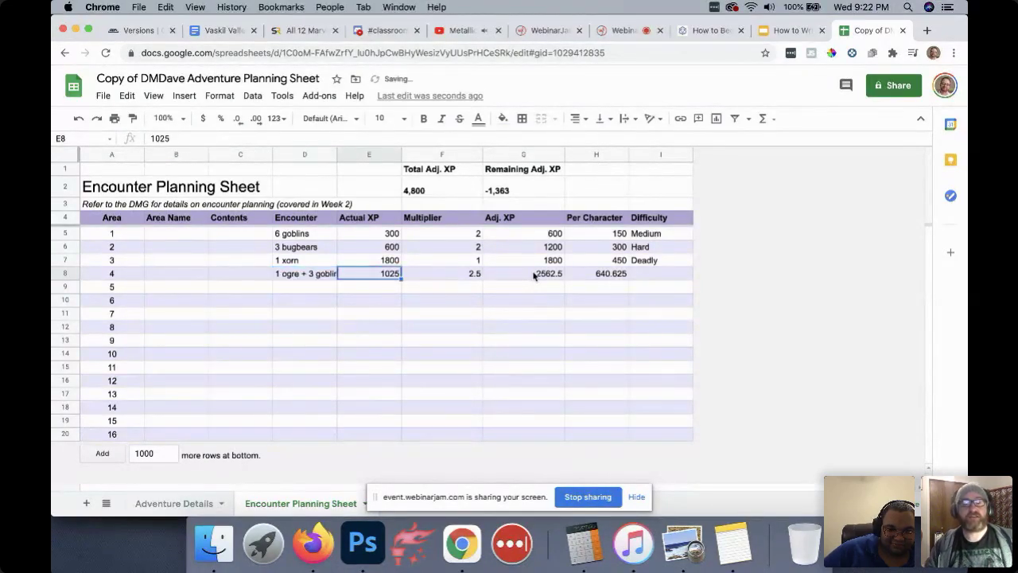
Set area 4's actual XP to 600 and its multiplier to 2.
type("600")
key("Tab")
type("2")
key("Tab")
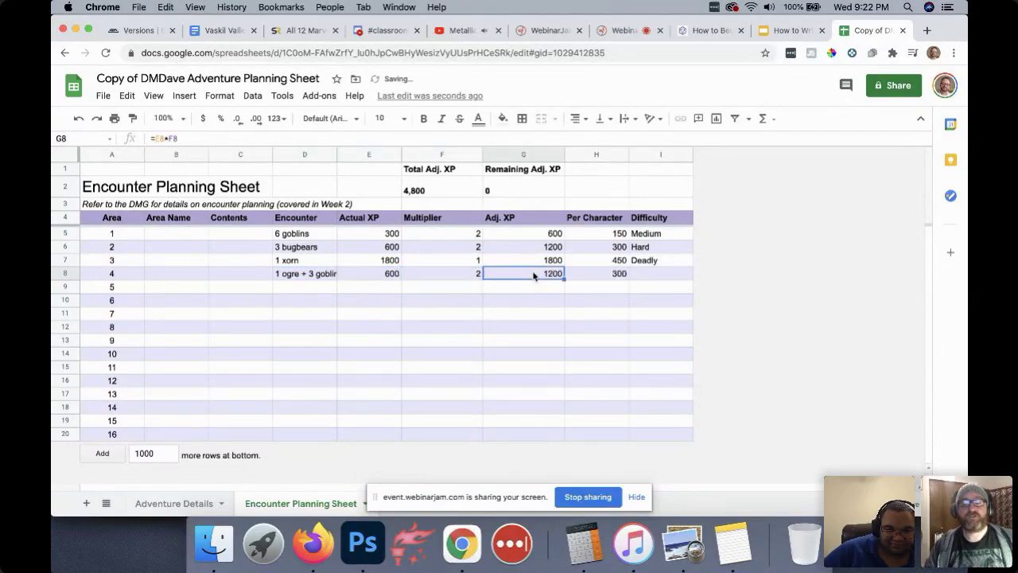
Set area 4's difficulty to Hard.
key("Tab")
key("Tab")
type("Hard")
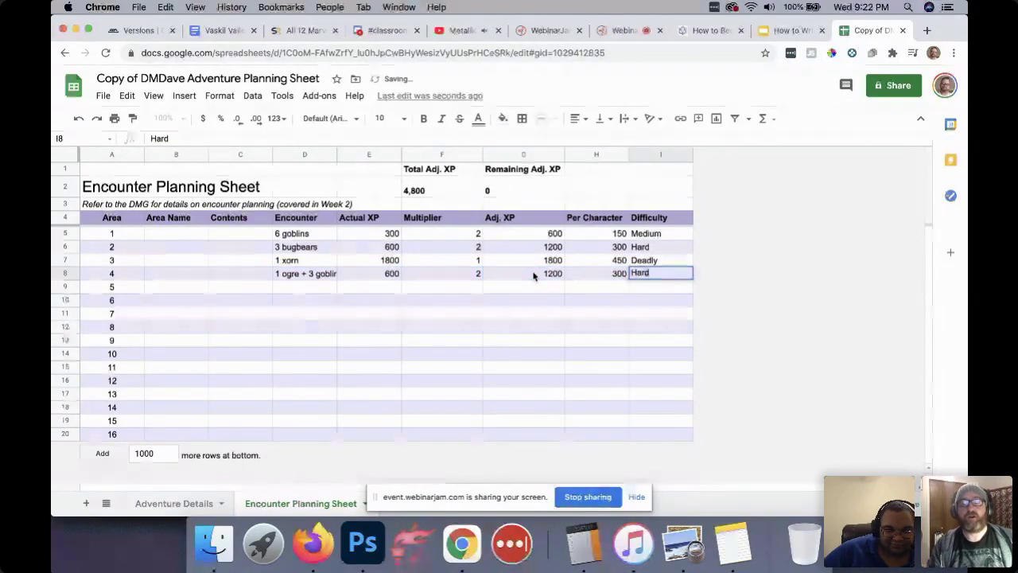
key("Return")
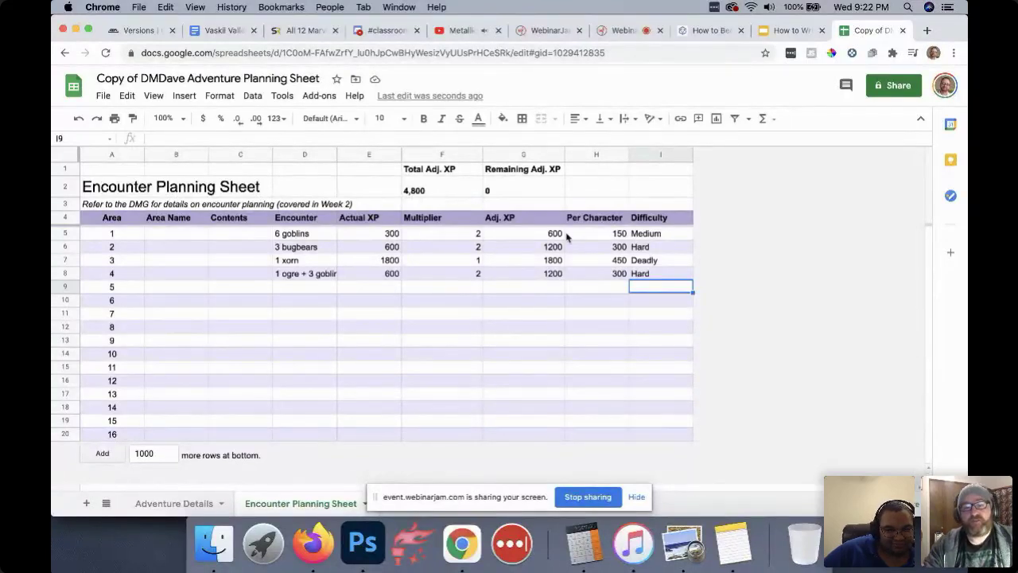
Check the adjusted XP values against the remaining adjusted XP and review the encounters of areas 1 to 4.
left_click_drag(530, 241, 528, 274)
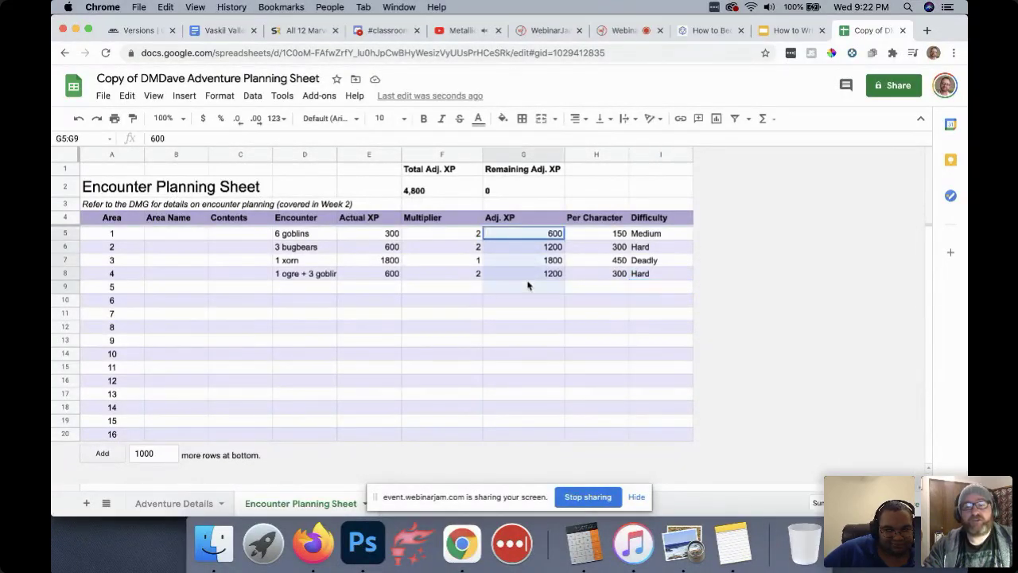
left_click(524, 190)
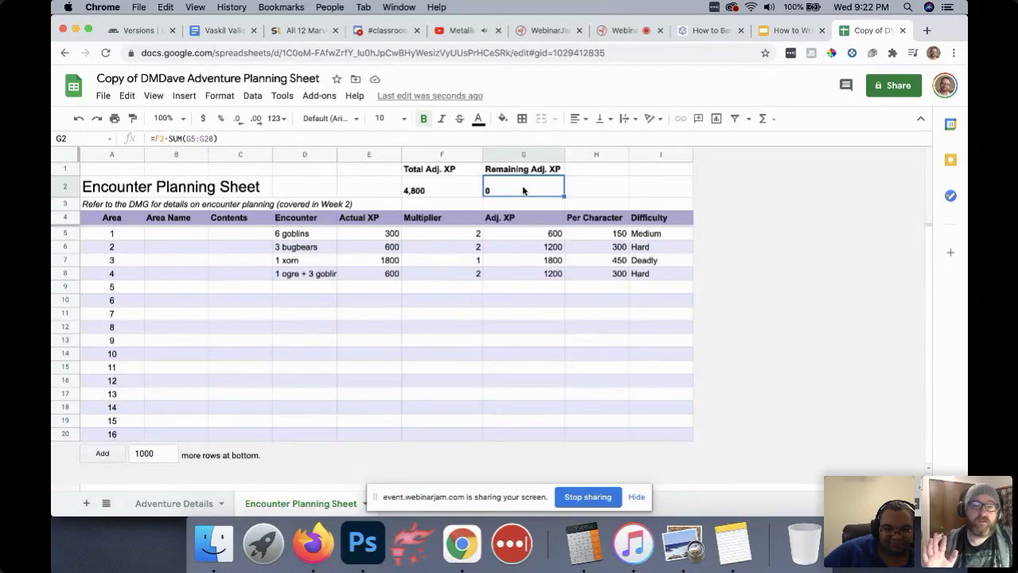
left_click(314, 236)
left_click(311, 249)
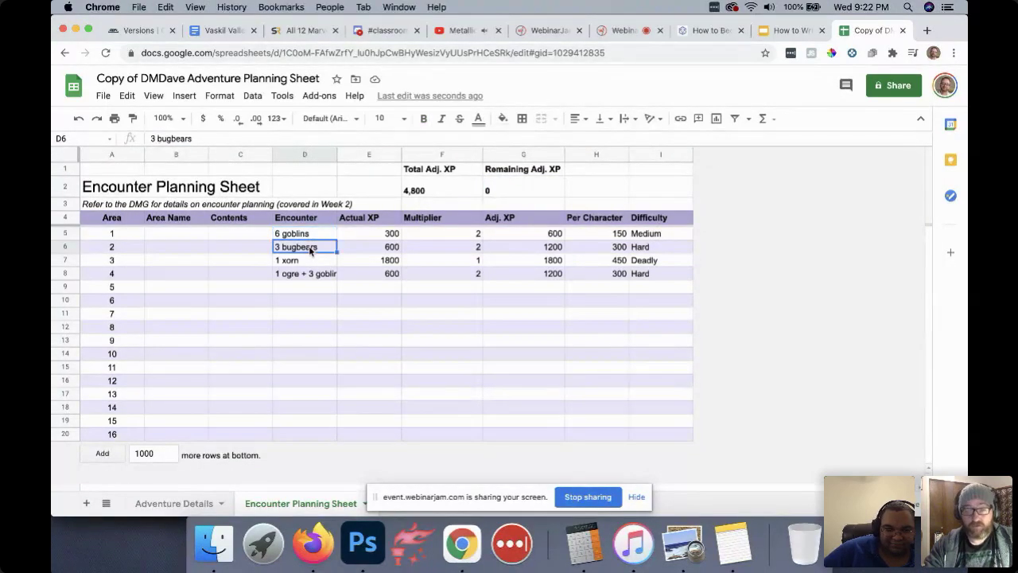
left_click(310, 267)
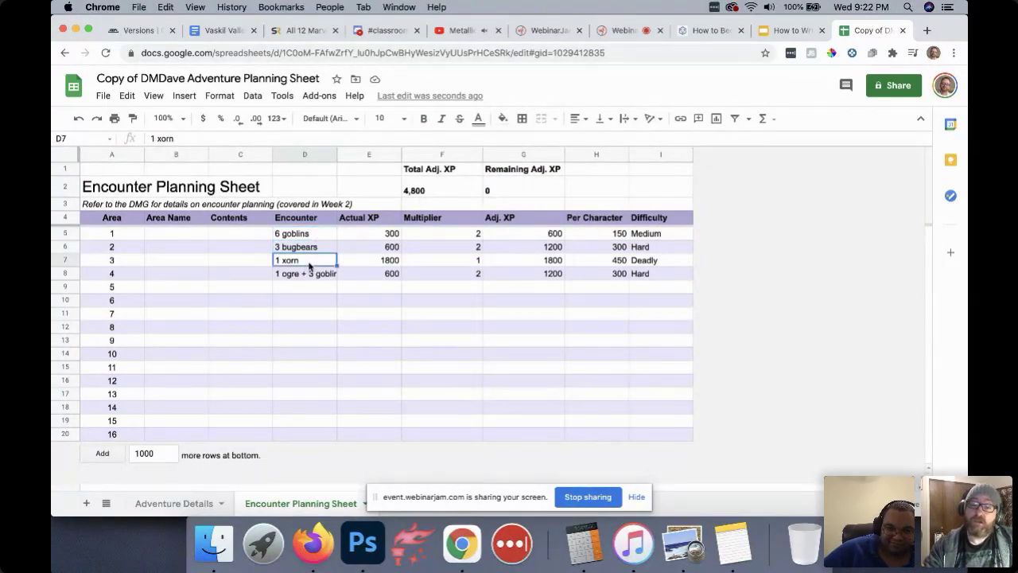
left_click(311, 275)
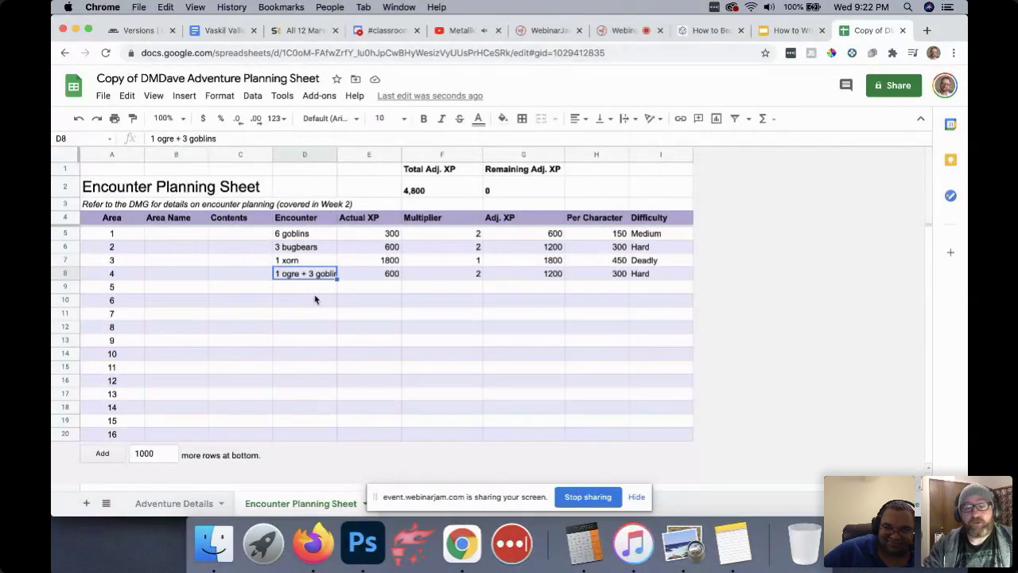
Switch to the WebinarJam live broadcast and turn off screen sharing.
left_click(617, 34)
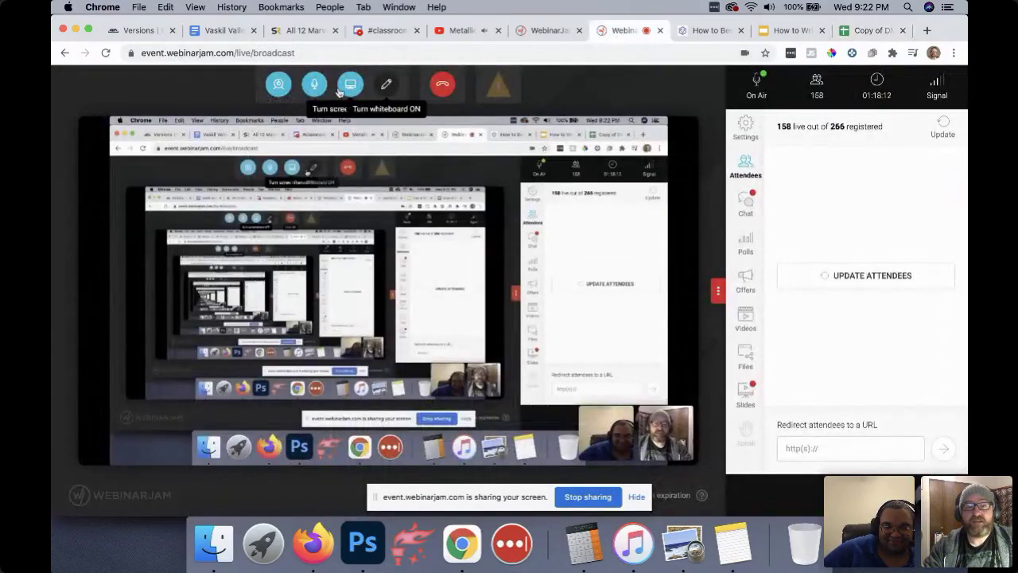
left_click(347, 88)
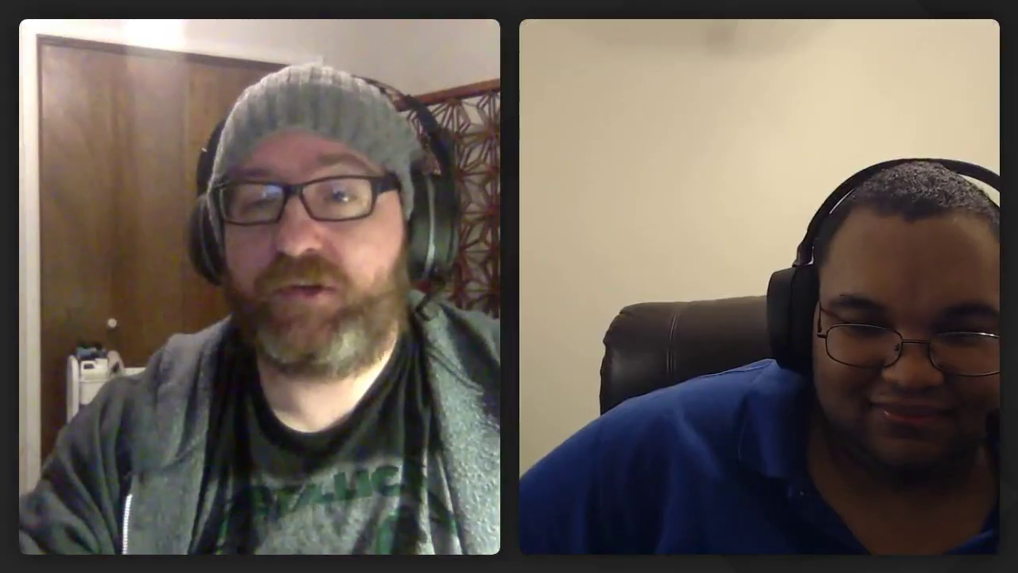